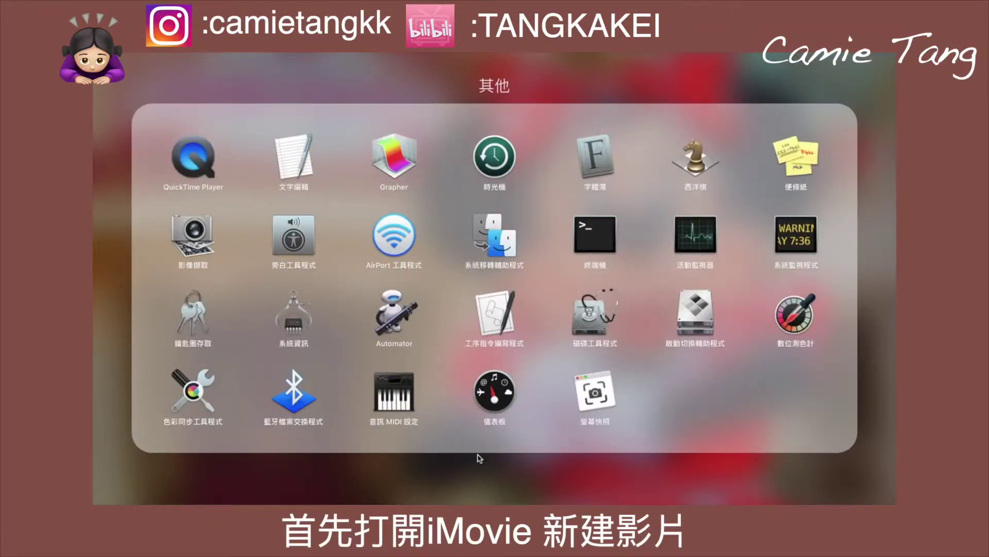
Step: Close the 其他 folder in Launchpad to return to the full app grid
click(479, 458)
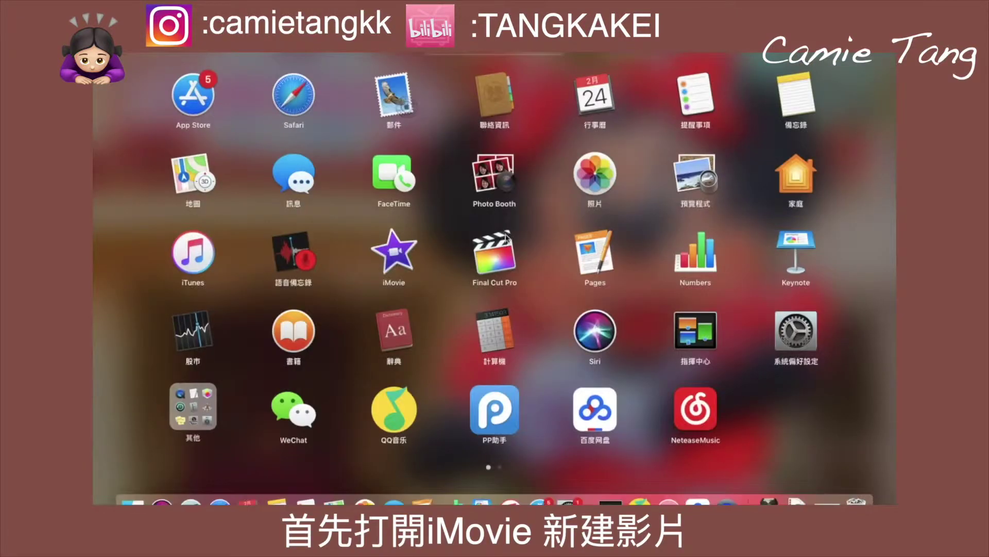
Step: Launch iMovie, create a new movie project and add IMG_0332.MOV to its timeline, maximized
click(397, 262)
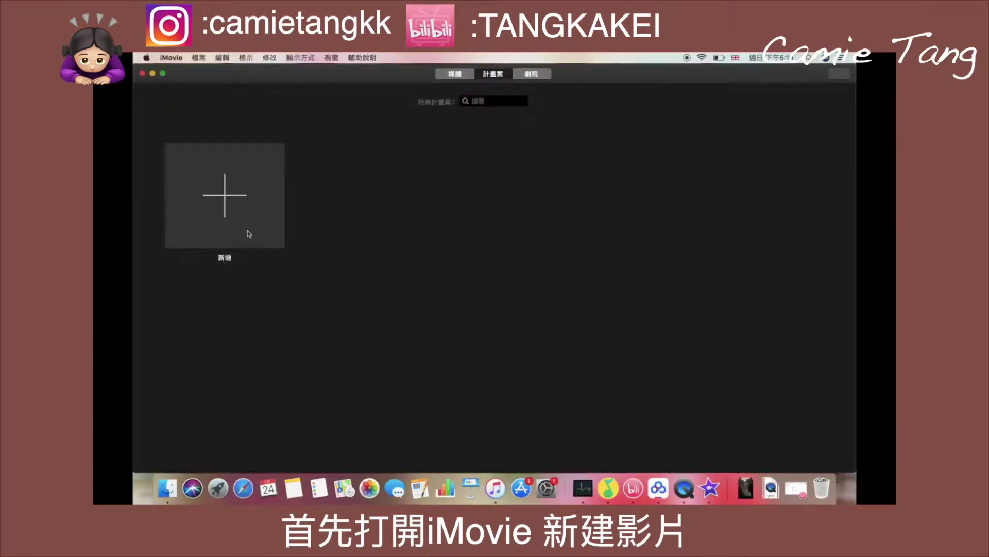
click(248, 230)
click(247, 250)
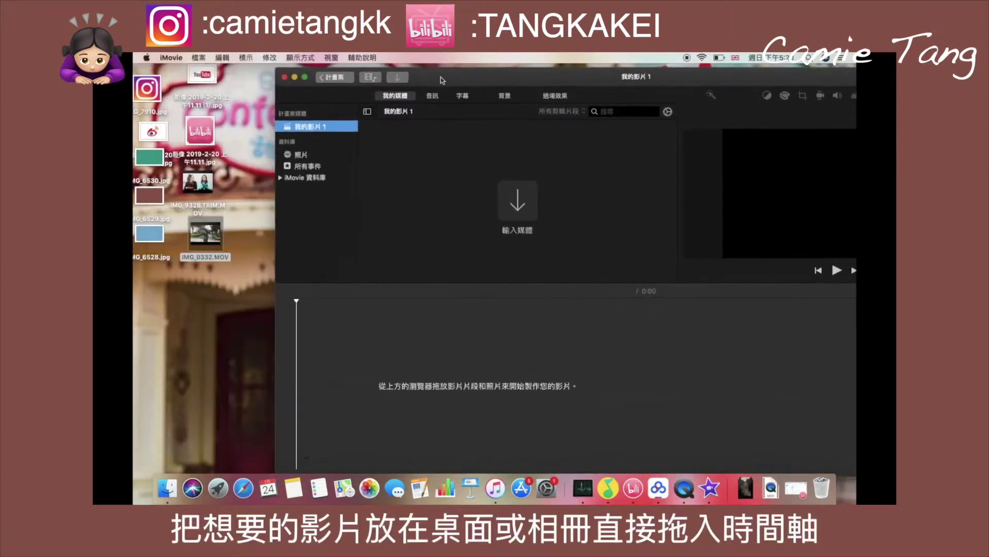
drag(219, 240, 346, 379)
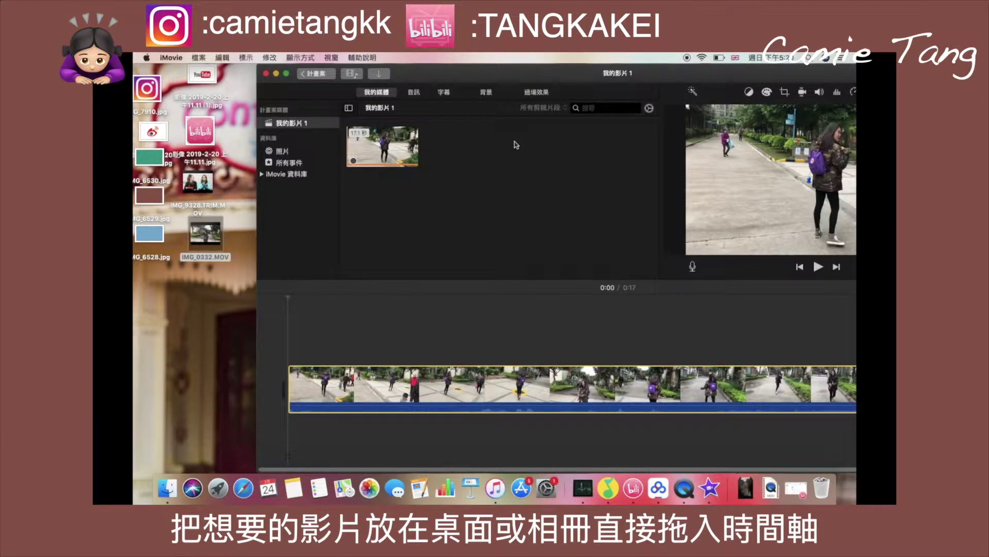
double_click(360, 69)
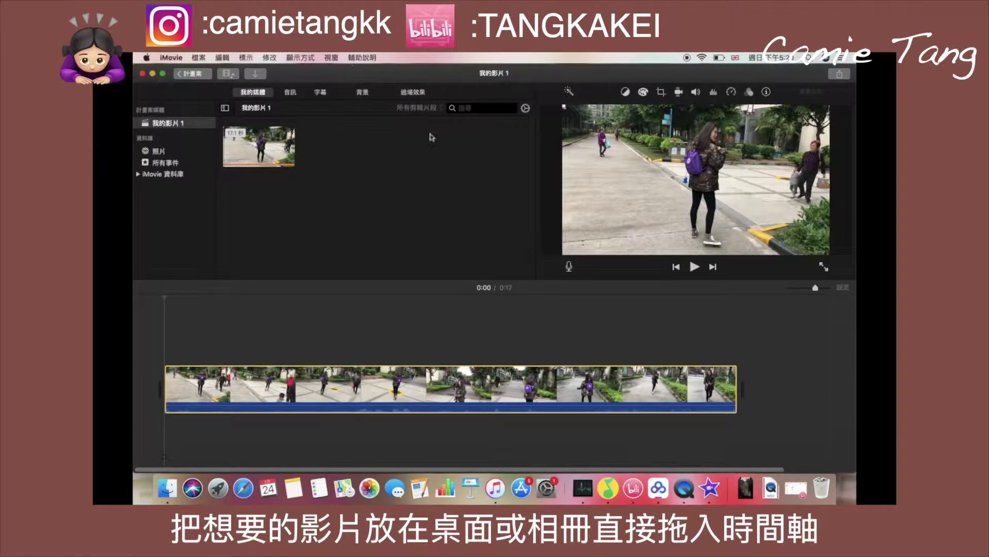
Step: Split the clip at 0:06 and again shortly after, deleting the 1.1-second piece between
key(super+b)
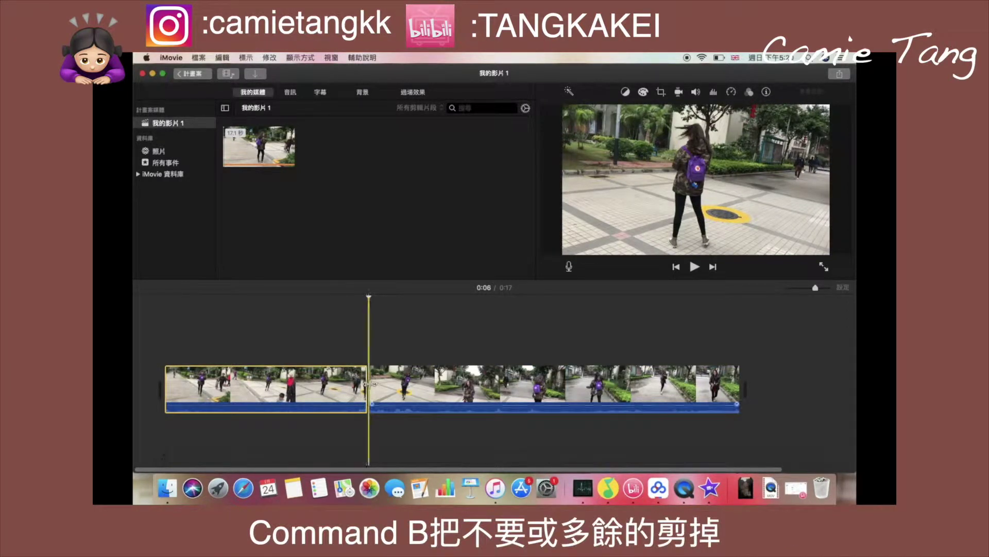
click(379, 388)
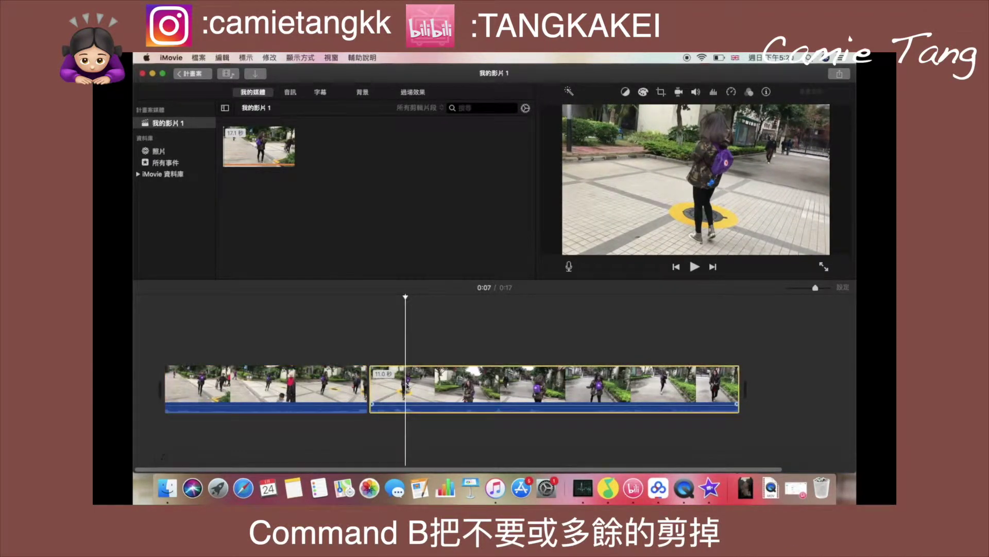
key(super+b)
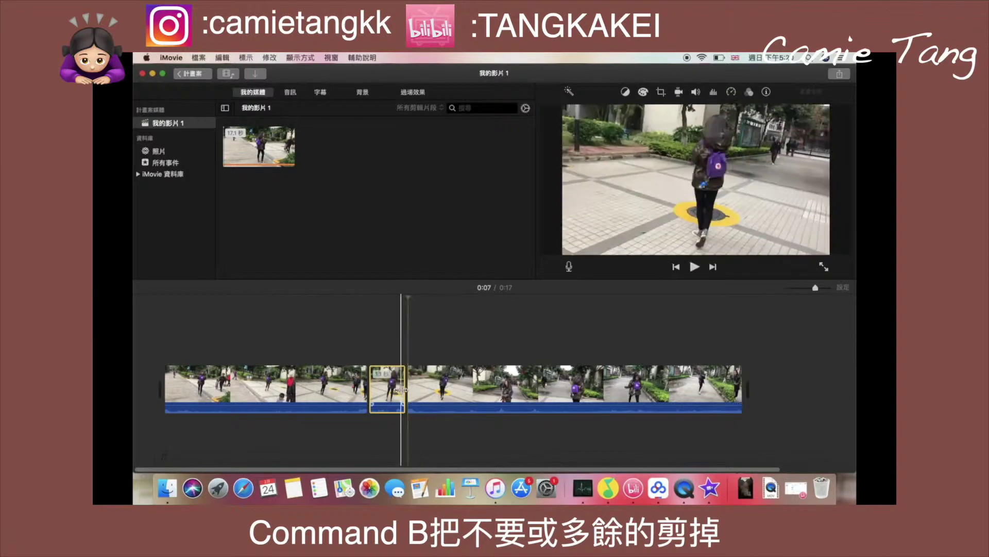
click(394, 390)
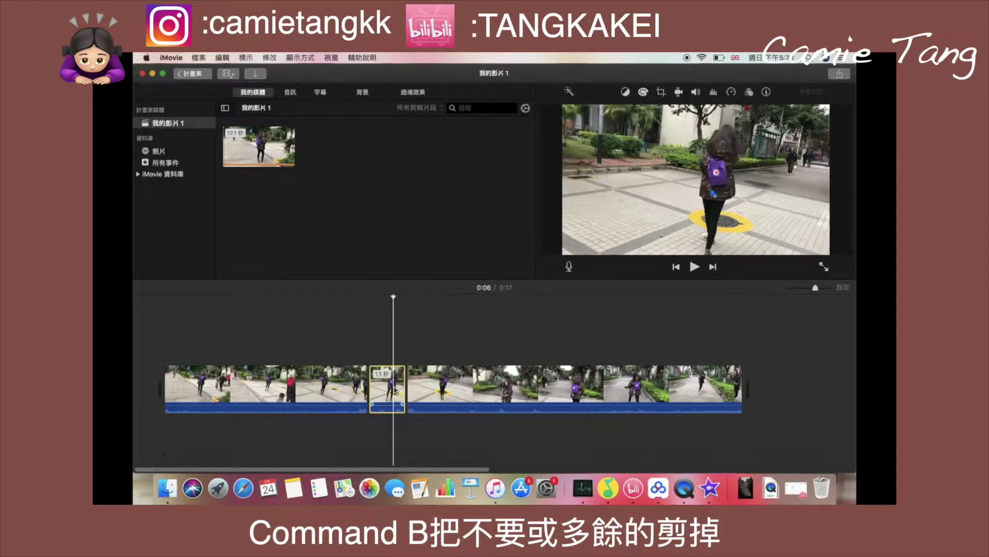
key(Delete)
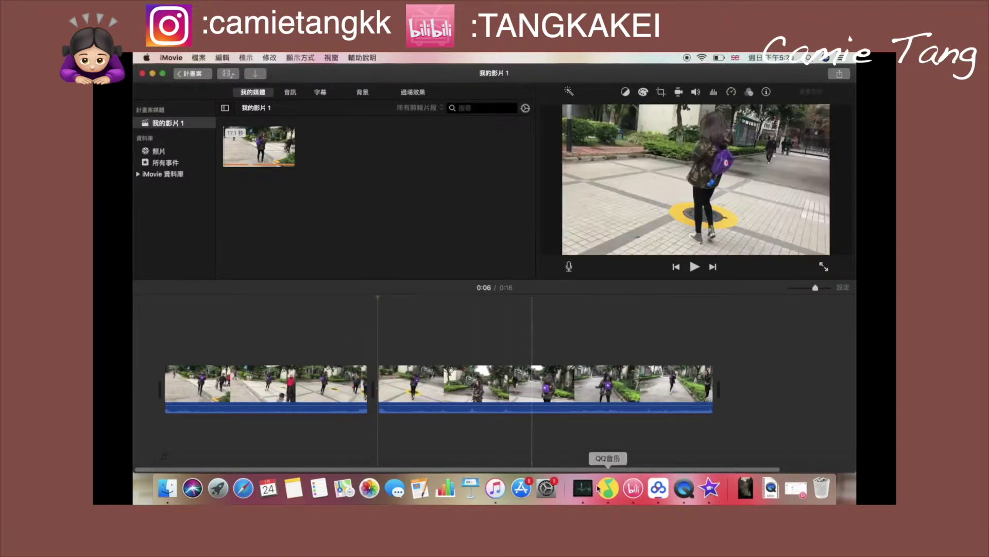
click(620, 490)
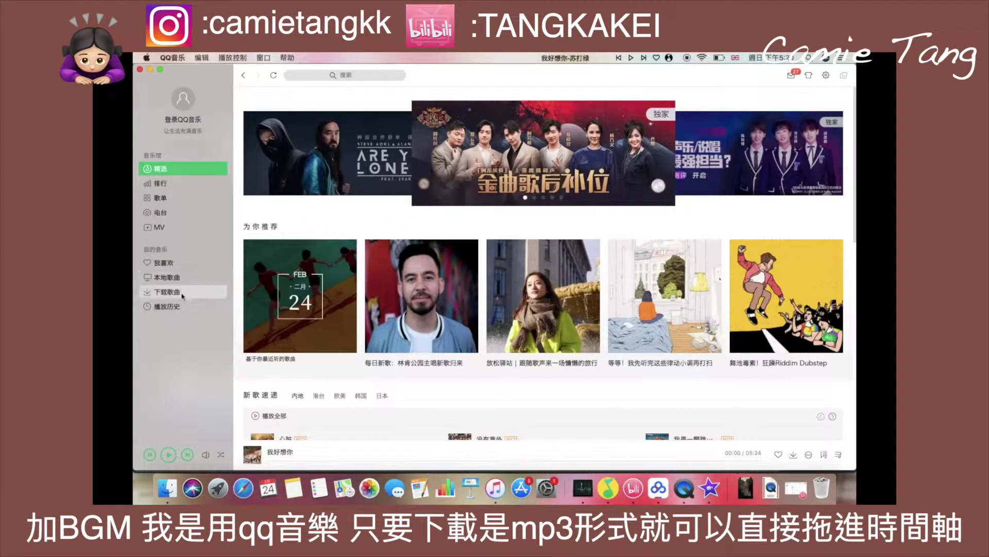
Step: Reveal the first downloaded song's mp3 file in the local QQ音乐 folder
click(182, 295)
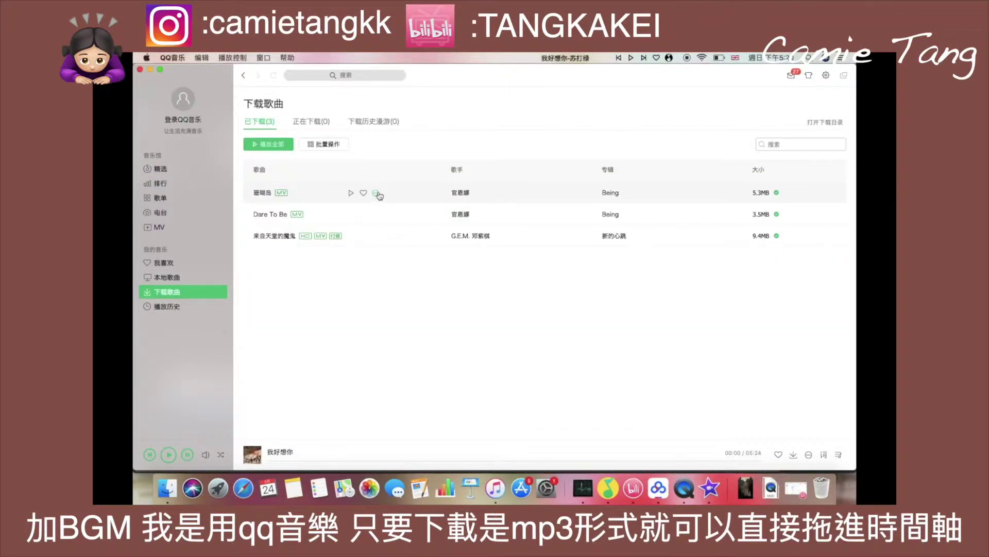
click(378, 195)
click(417, 332)
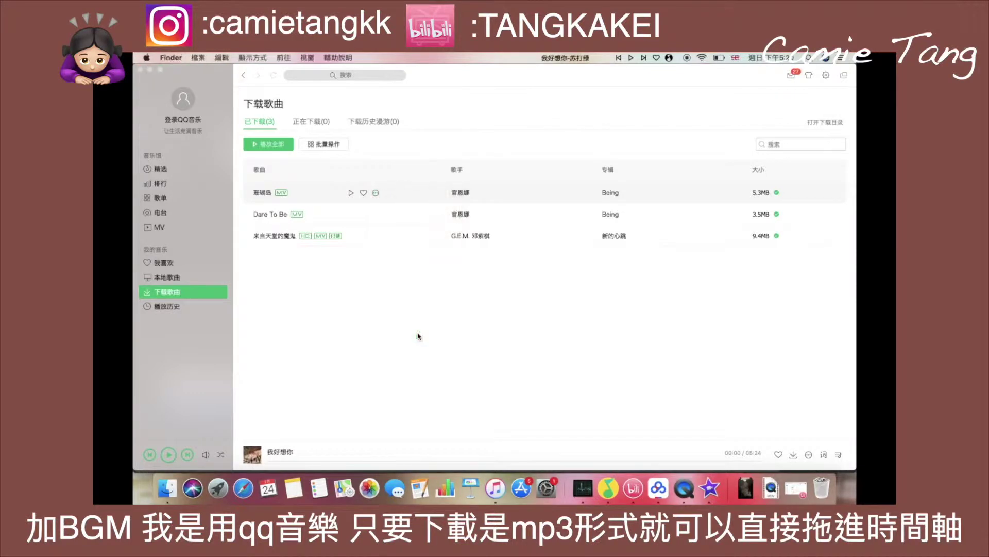
click(150, 69)
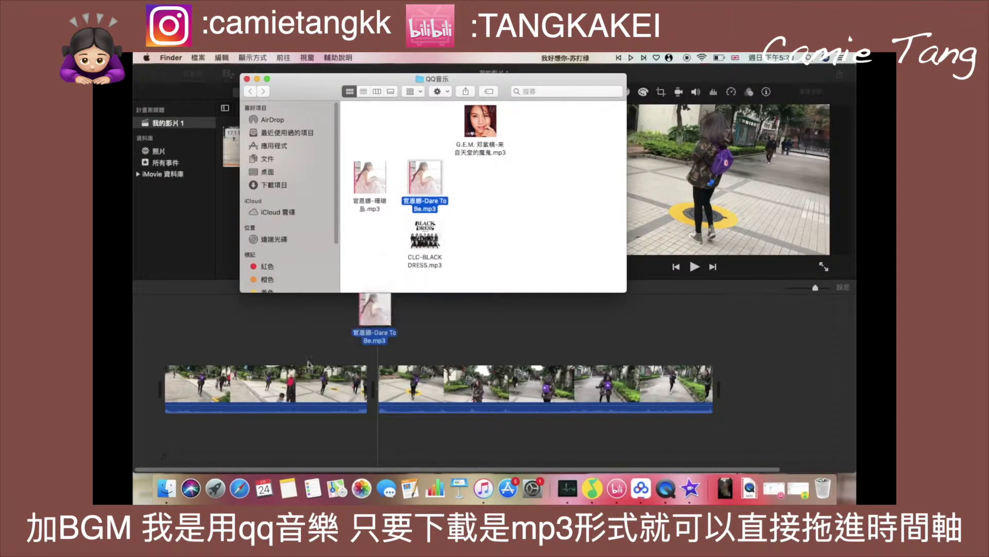
Step: Add the Dare To Be mp3 as background music and trim it to end at 16.0 seconds
drag(437, 177, 166, 432)
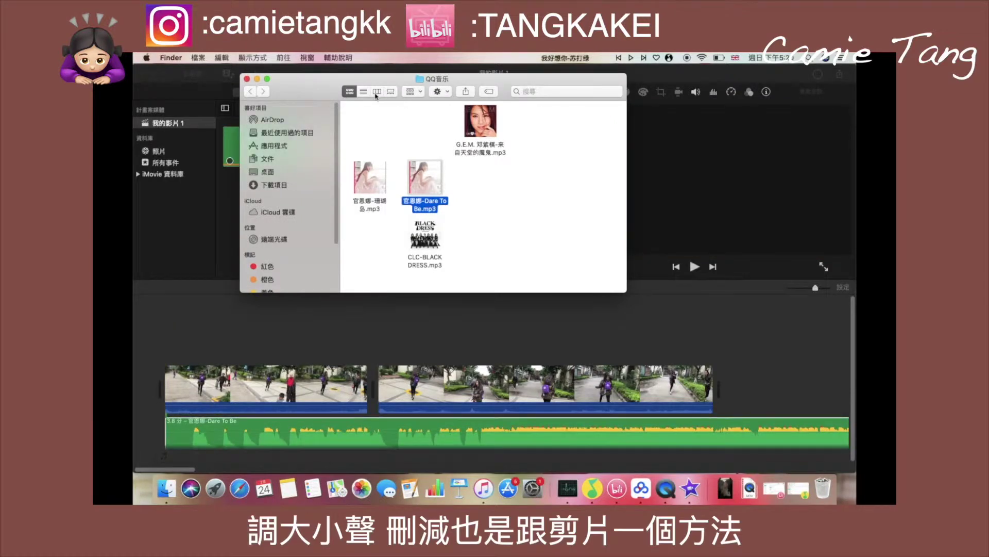
click(257, 80)
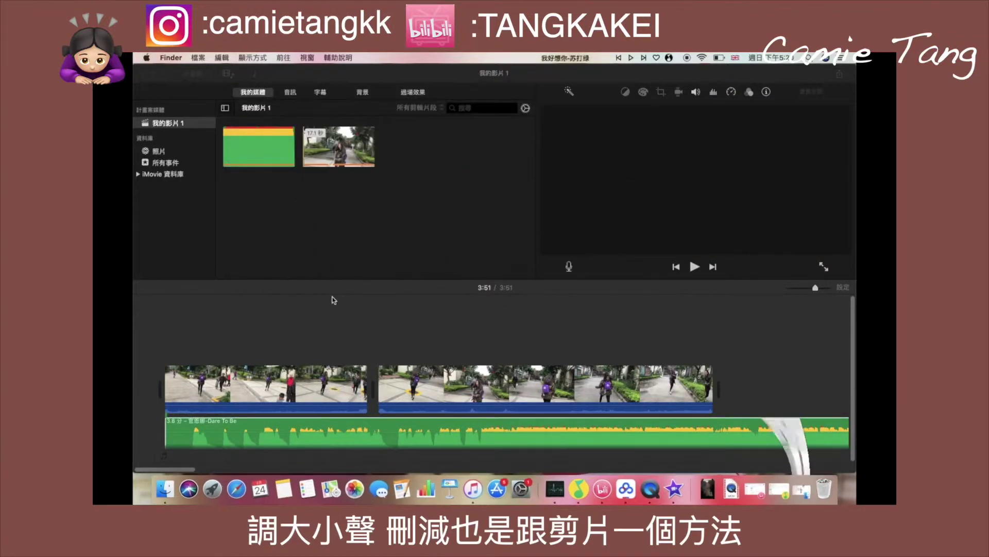
click(333, 433)
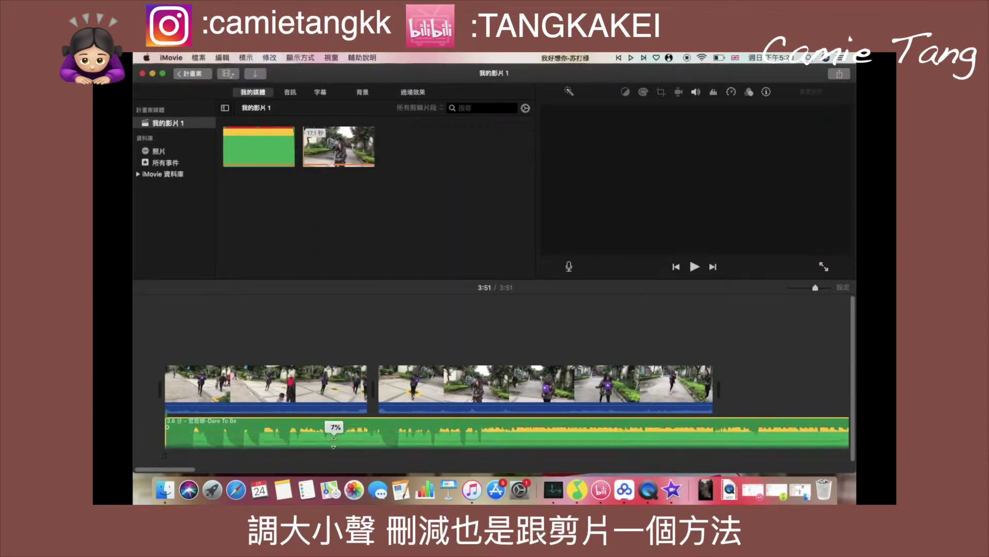
click(725, 427)
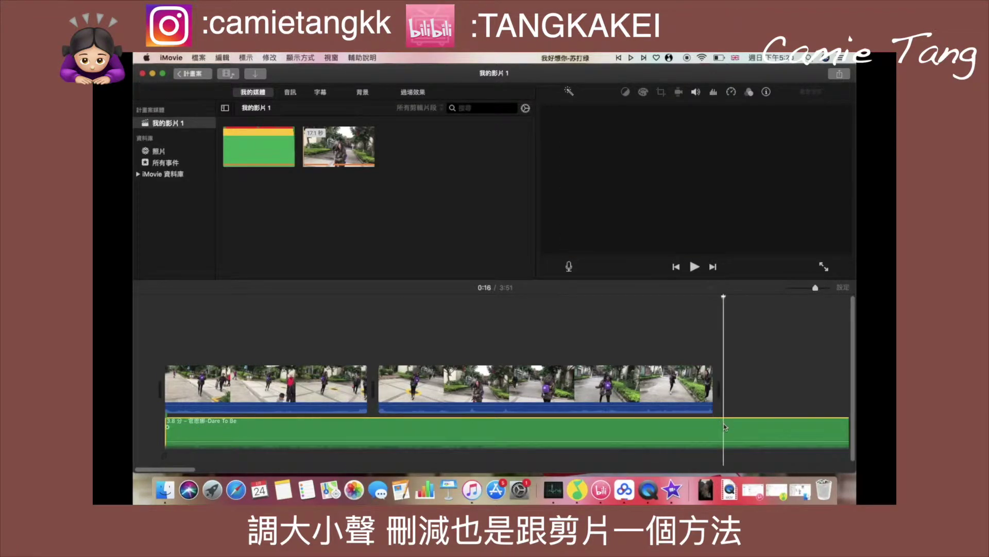
key(super+b)
key(Delete)
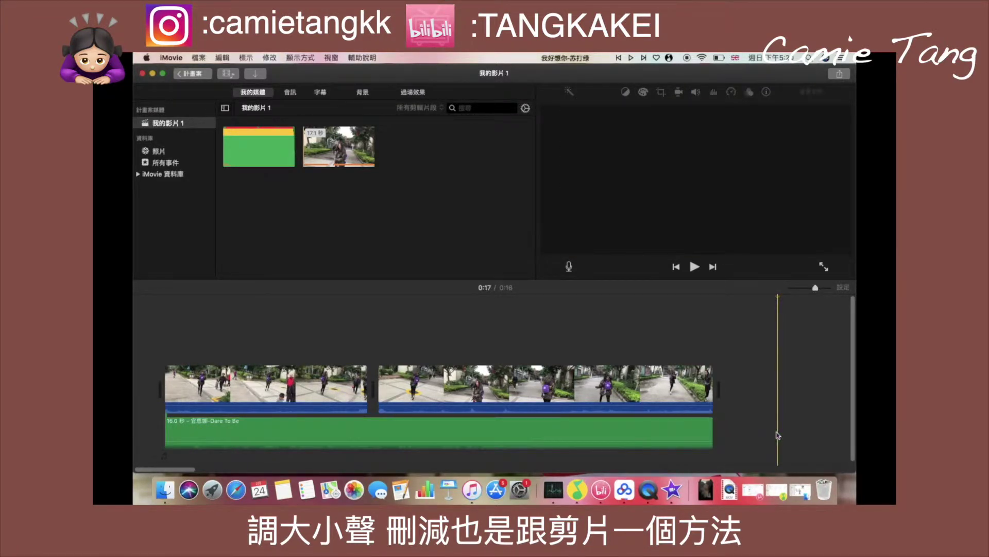
click(838, 74)
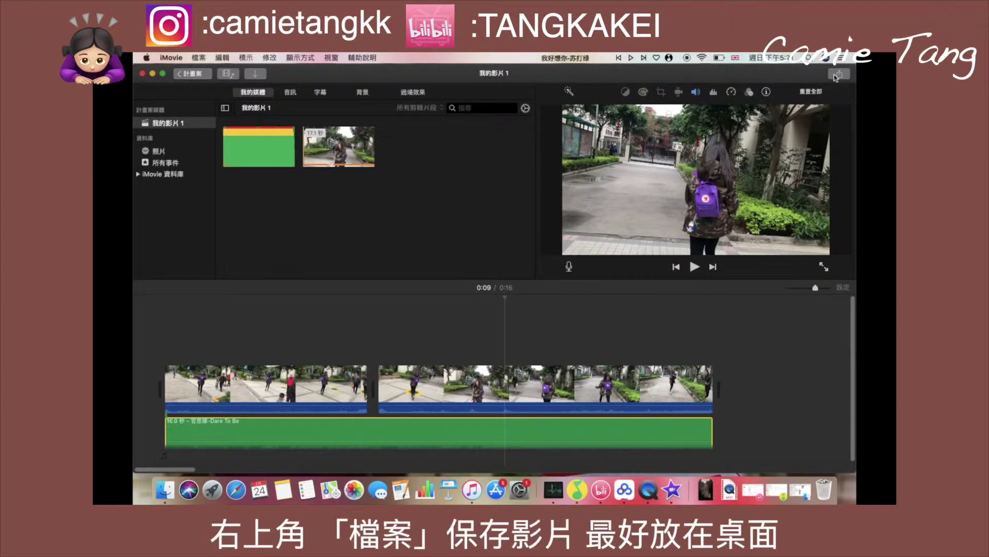
Step: Export the movie as a 1080p file named hello to the Desktop
click(690, 180)
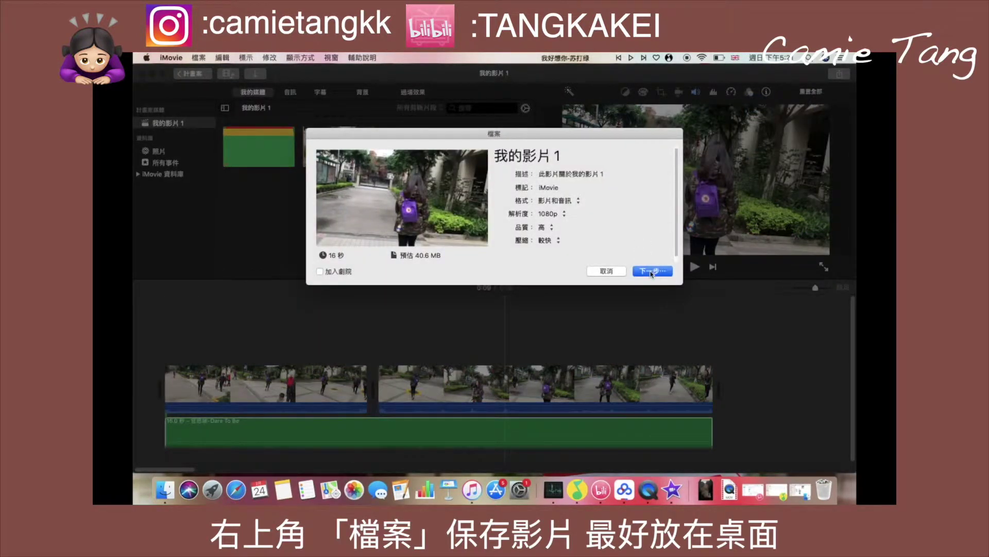
click(652, 272)
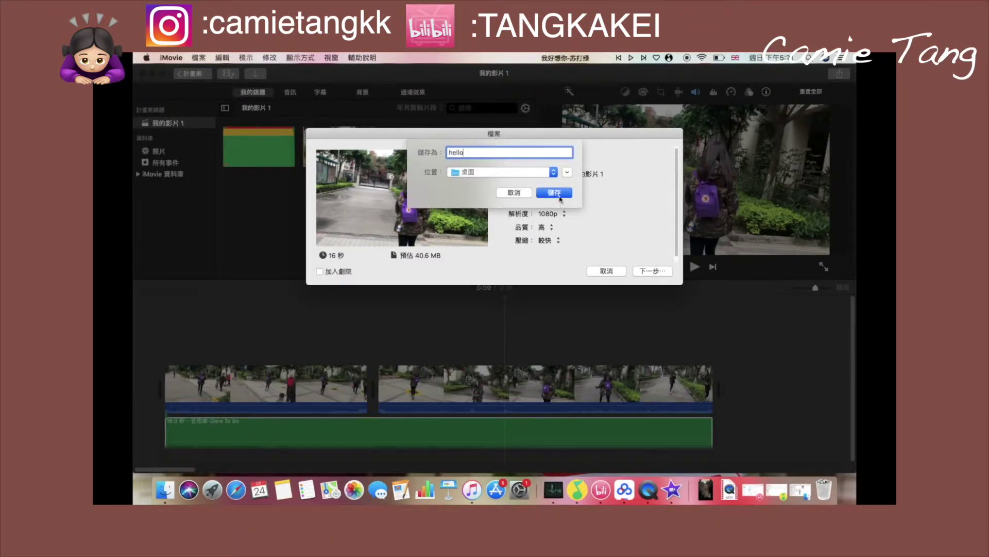
click(560, 196)
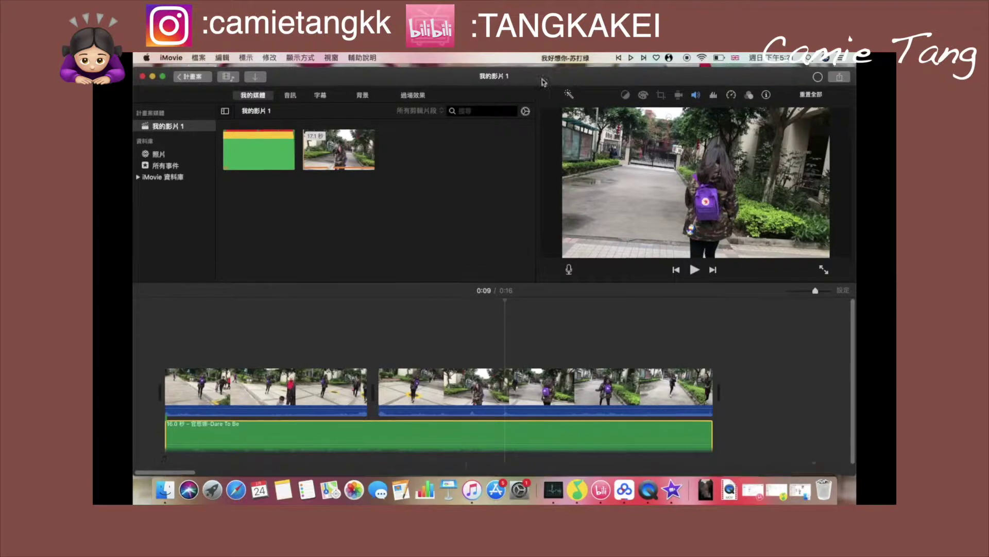
double_click(552, 72)
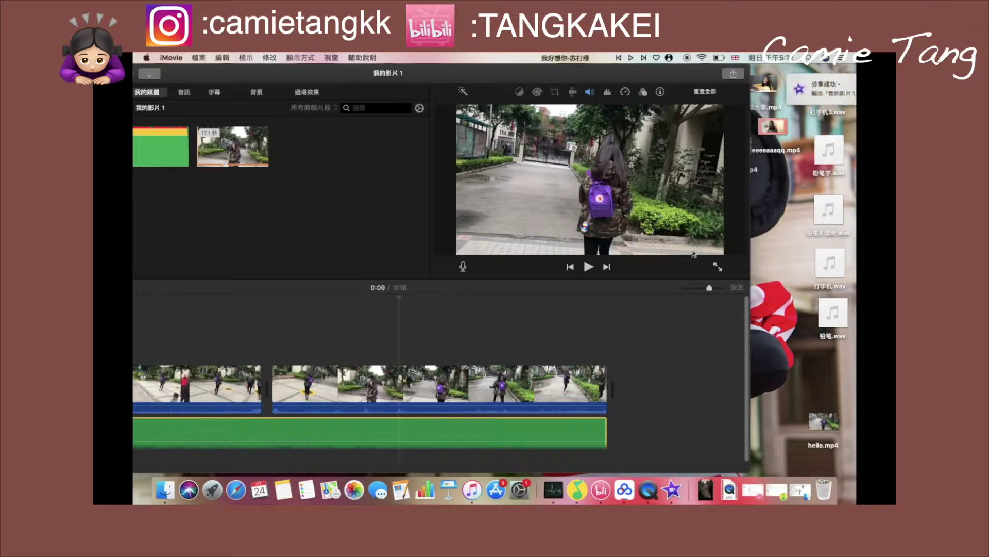
Step: Clear the 'Share successful' notice, leave full screen, close the iMovie window and open Launchpad
click(829, 81)
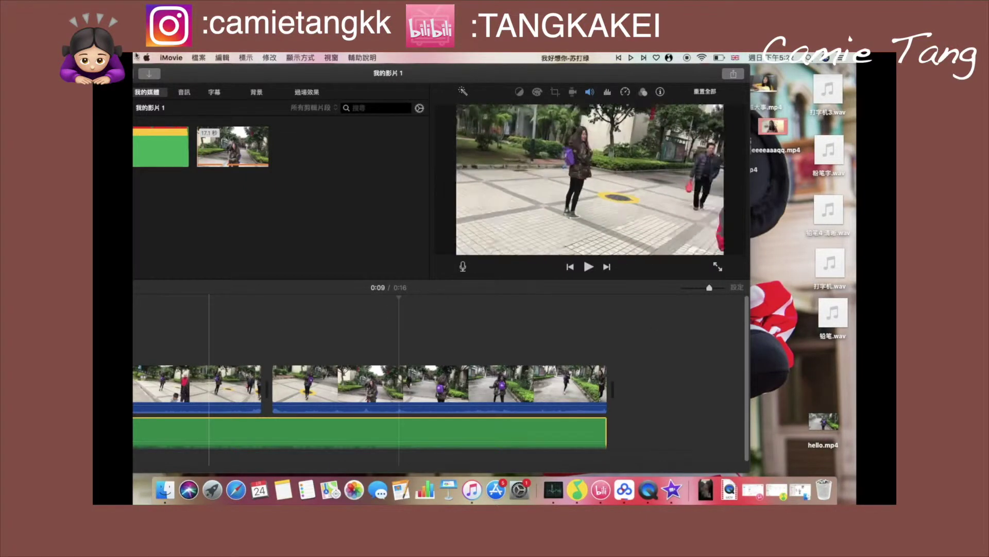
key(ctrl+super+f)
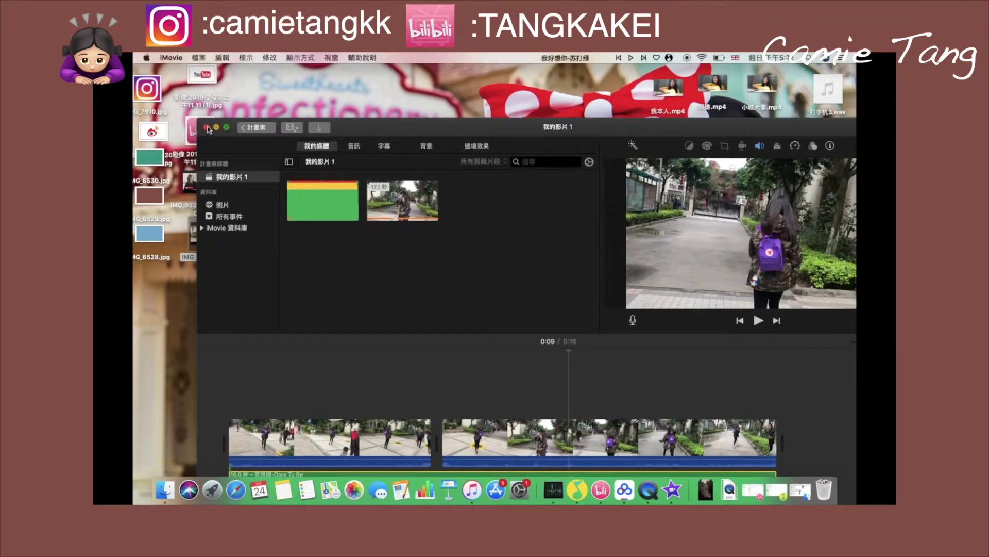
click(207, 127)
click(214, 498)
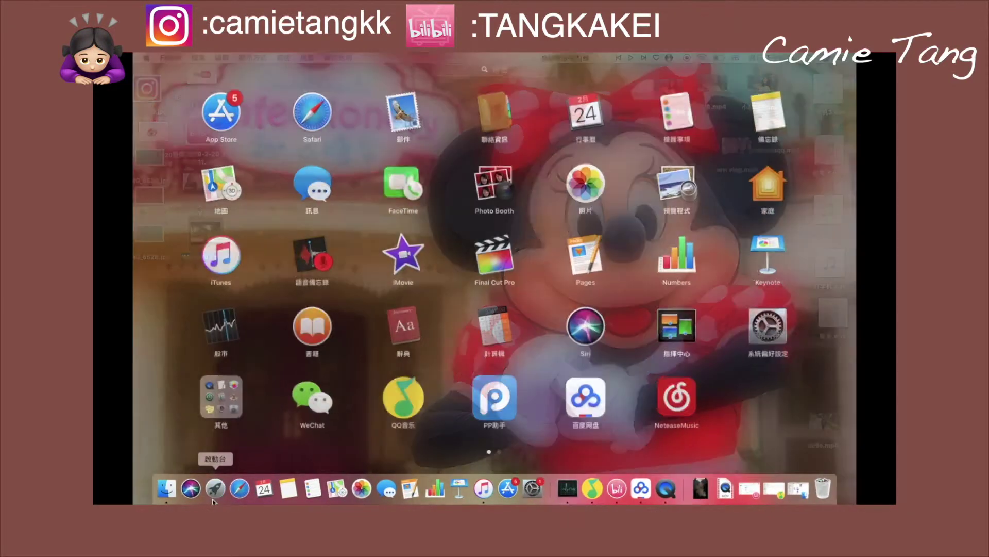
Step: In Final Cut Pro, add hello.mp4 over the IMG_6529 image, stretched to the clip's length
click(504, 264)
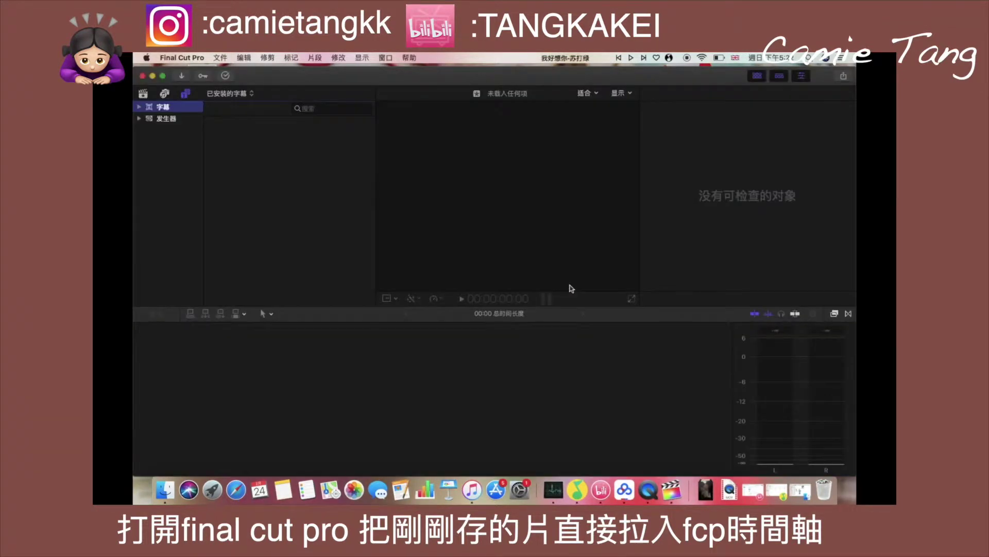
drag(826, 421, 343, 393)
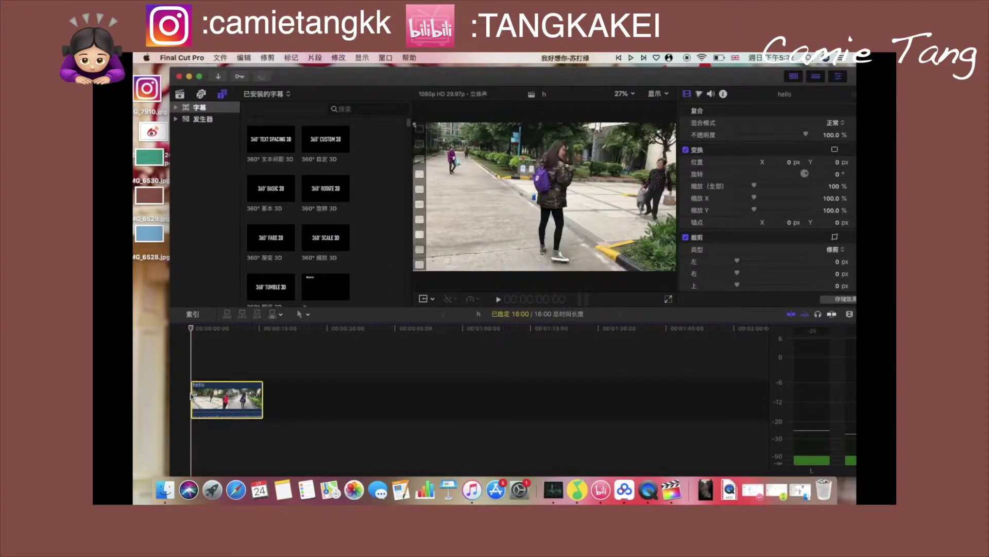
drag(149, 195, 195, 434)
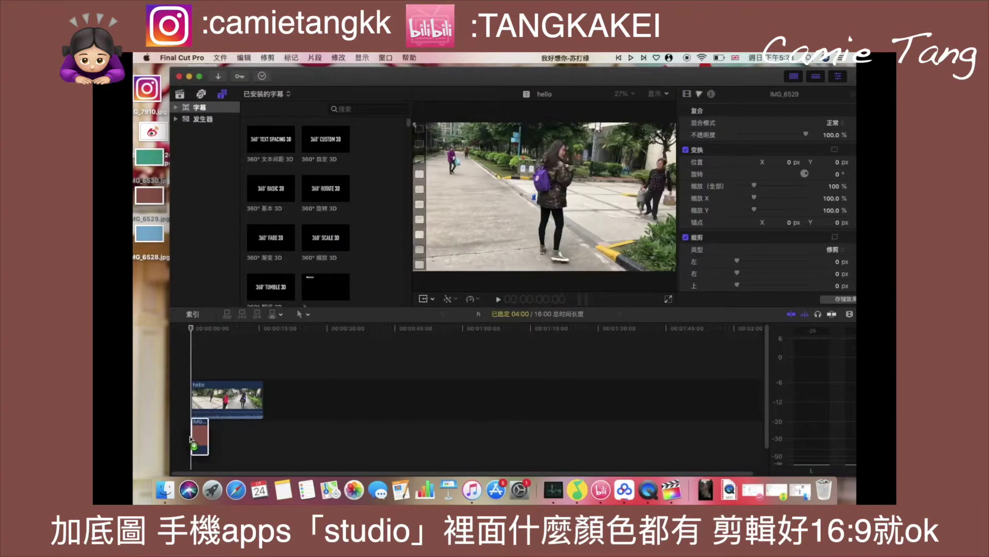
drag(209, 438, 262, 437)
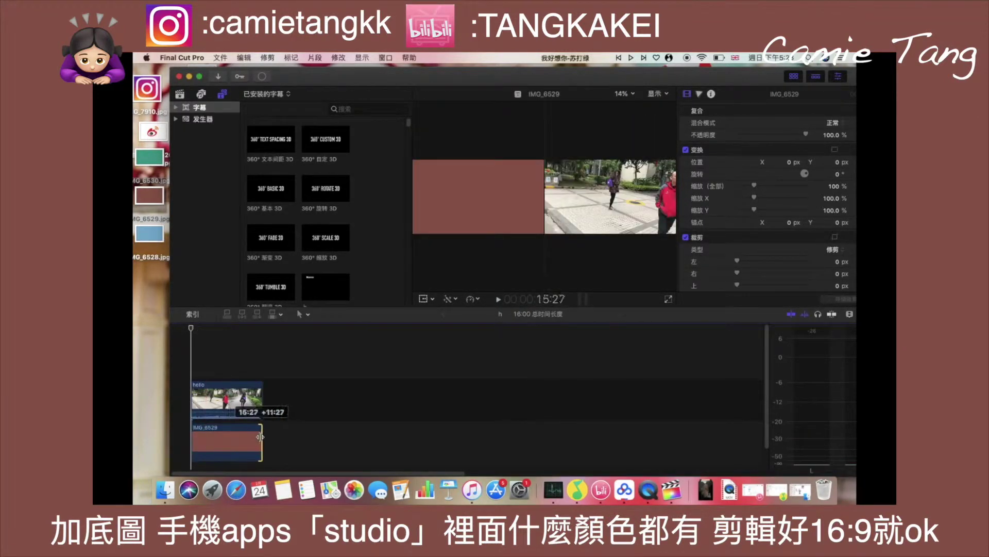
Step: Turn on the viewer's Transform handles for the hello clip
click(226, 399)
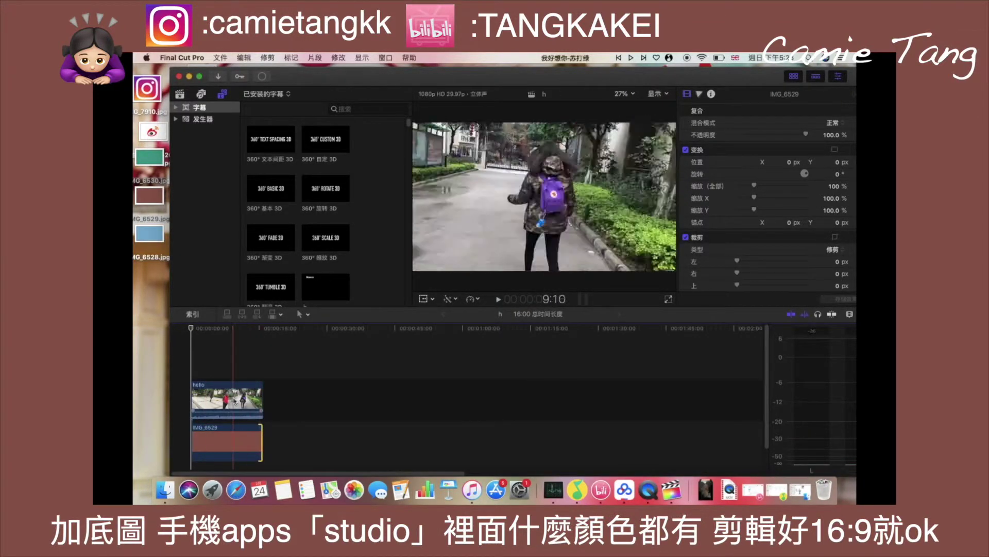
click(433, 299)
click(447, 312)
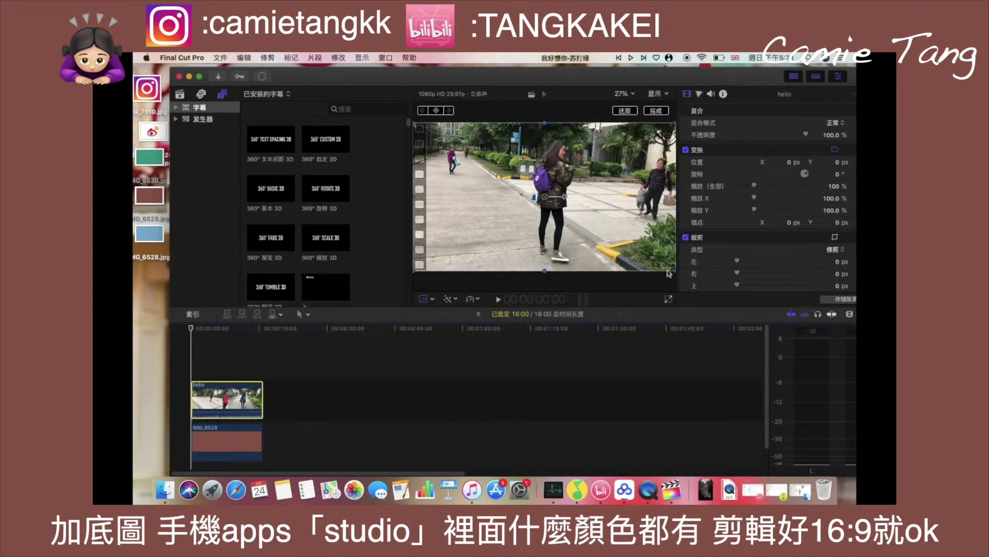
Step: Scale the walking clip down to about 82% over the brown backdrop and preview it
drag(675, 271, 651, 257)
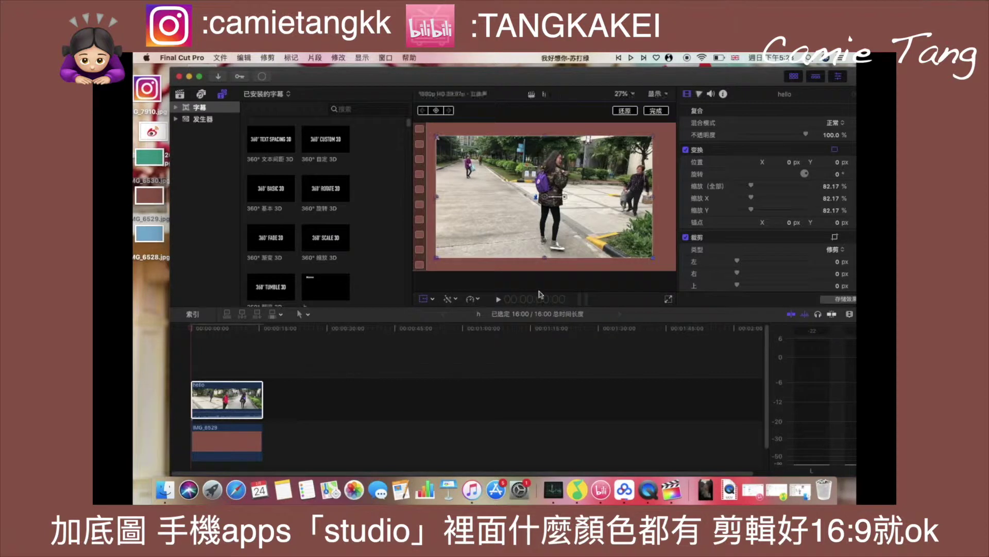
key(space)
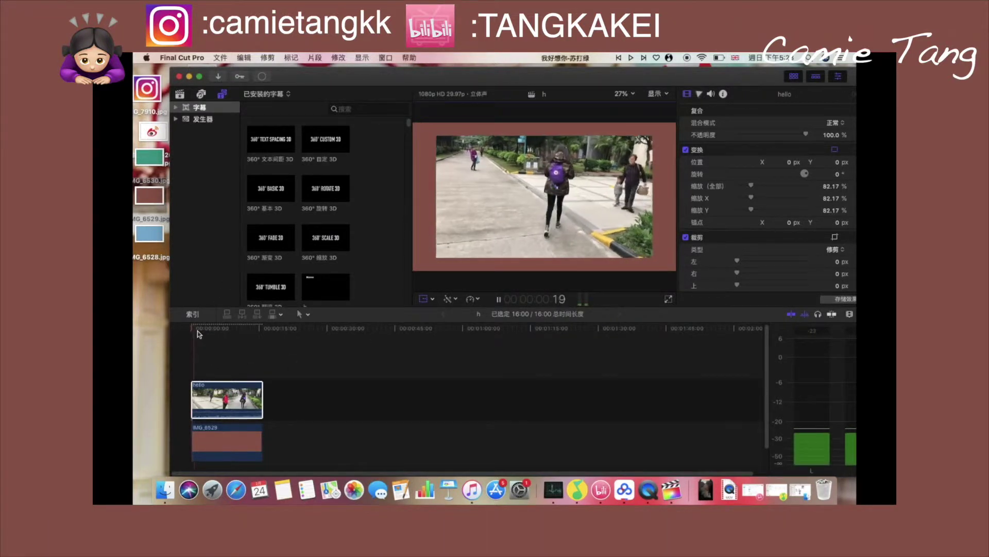
key(space)
Step: Place a 基本字幕 title above the walking clip and insert the brown IMG_6529 image at the start
click(353, 110)
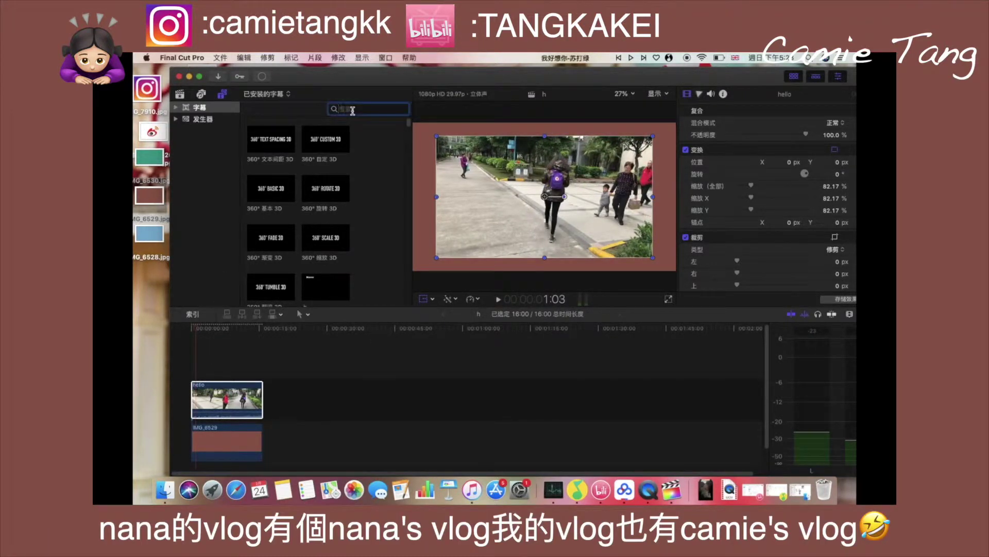
text(jiben)
key(BackSpace)
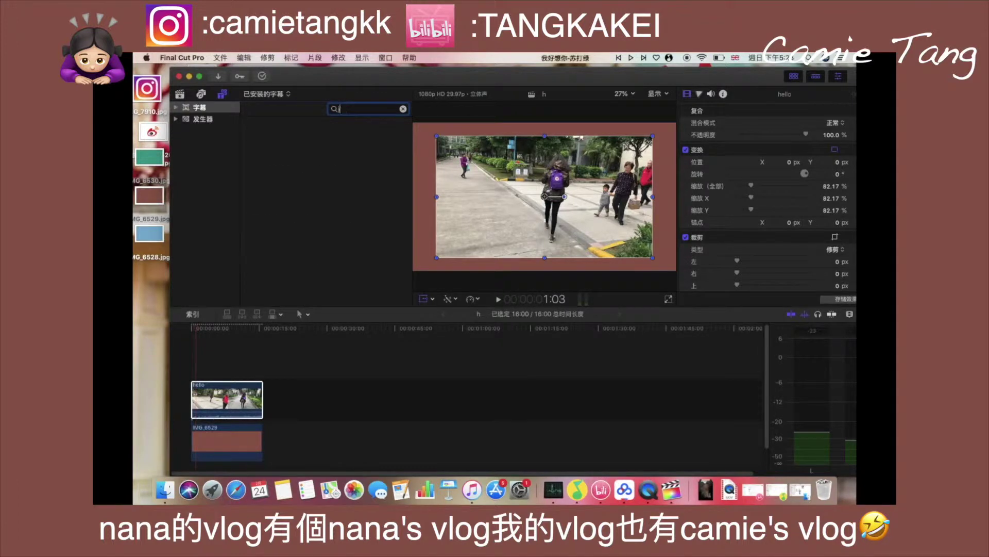
text(基本)
drag(318, 207, 198, 367)
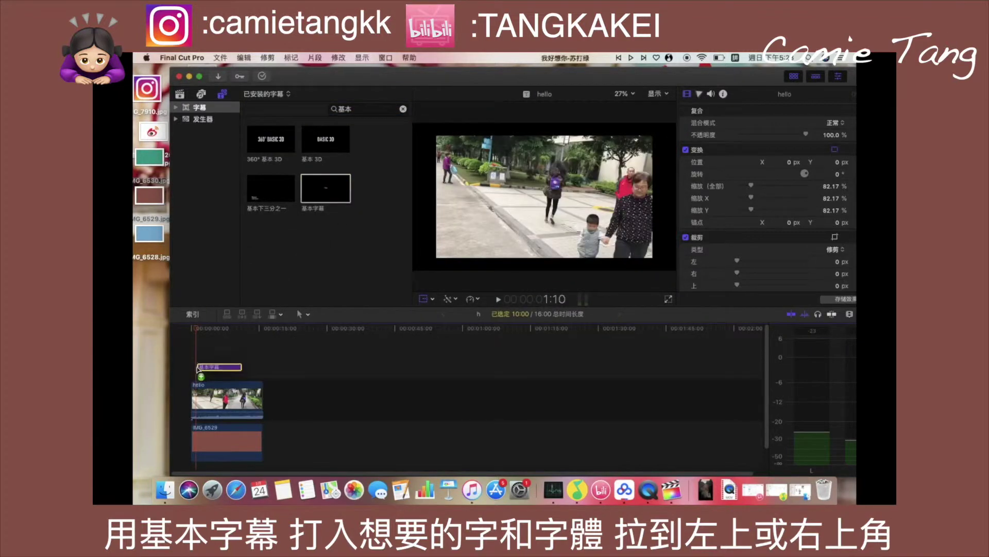
drag(198, 367, 209, 372)
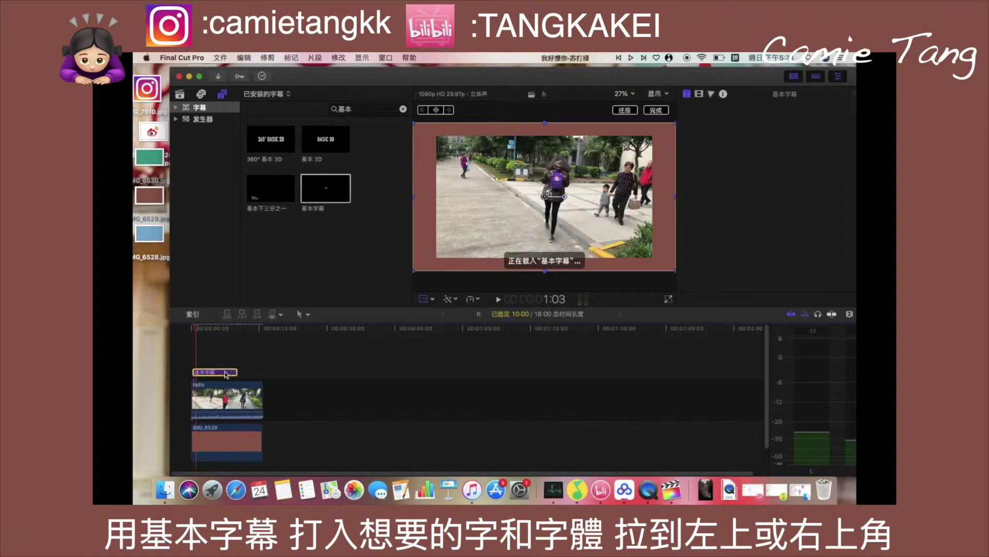
double_click(226, 374)
text(Camie's vlog)
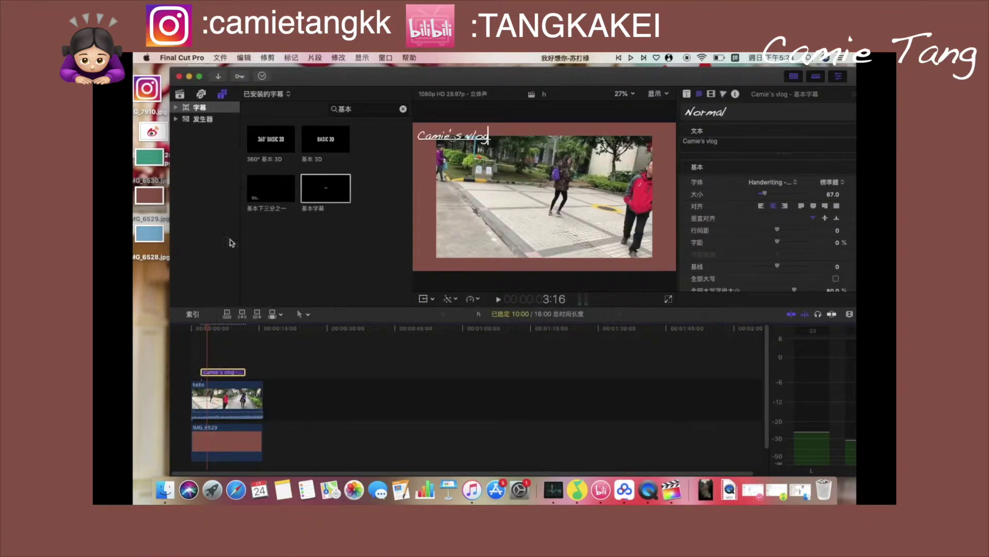
mouse_move(149, 196)
mouse_down()
mouse_move(183, 410)
mouse_move(183, 400)
mouse_move(215, 397)
mouse_up()
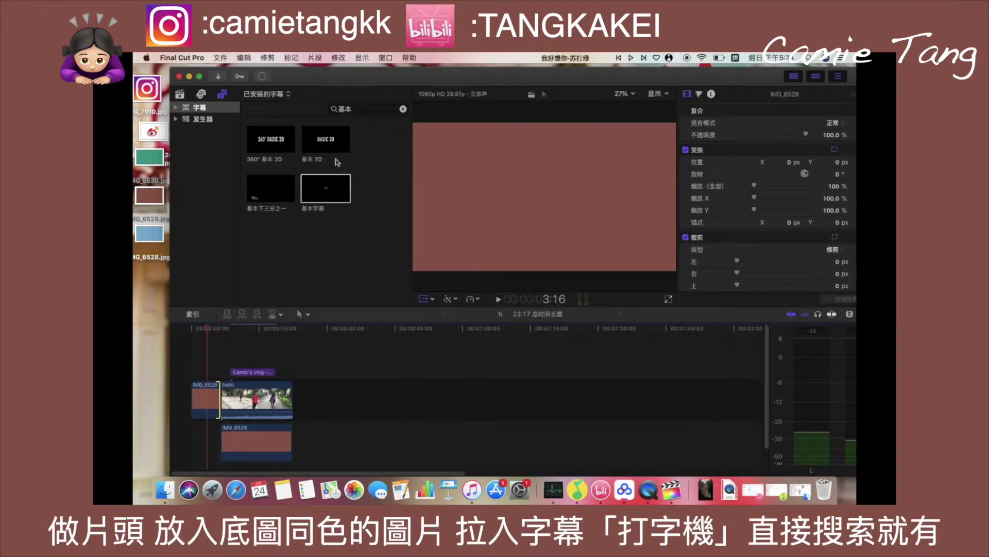
Step: Add a lengthened 打字机 typewriter title over the opening brown image
click(359, 110)
key(BackSpace)
key(BackSpace)
text(打字)
drag(279, 155, 186, 377)
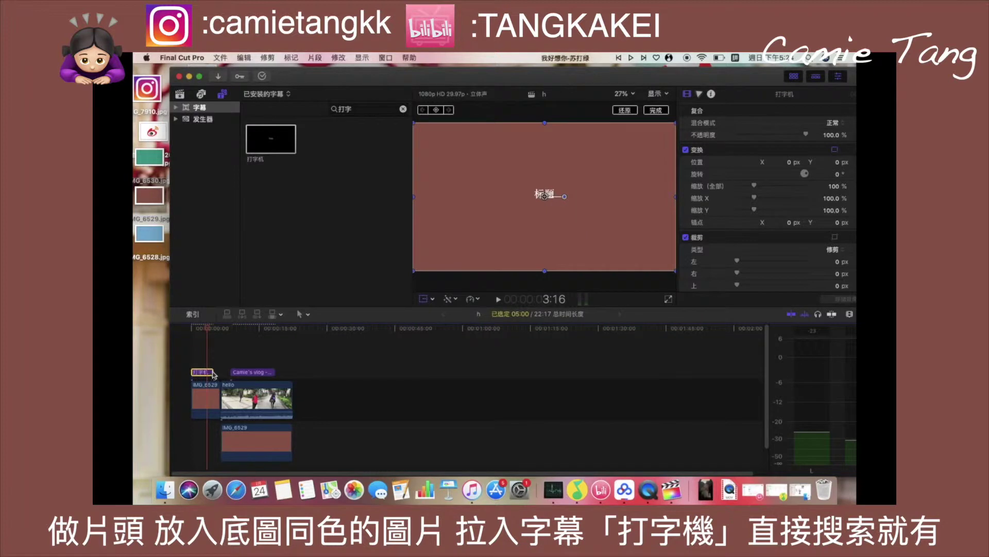
drag(213, 374, 218, 374)
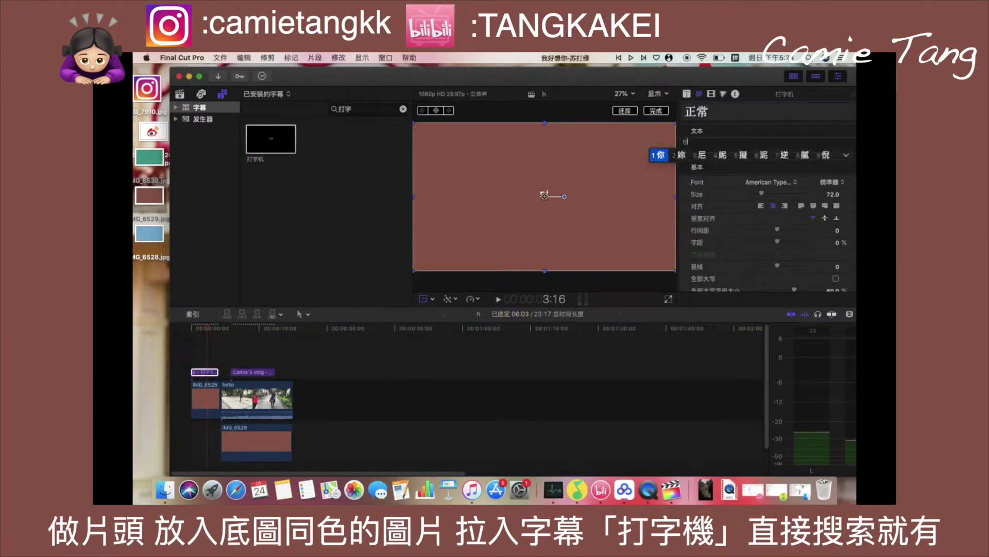
Step: Set the typewriter text to 你好呀 at size 94, then shift the window to expose desktop sounds
text(你好呀)
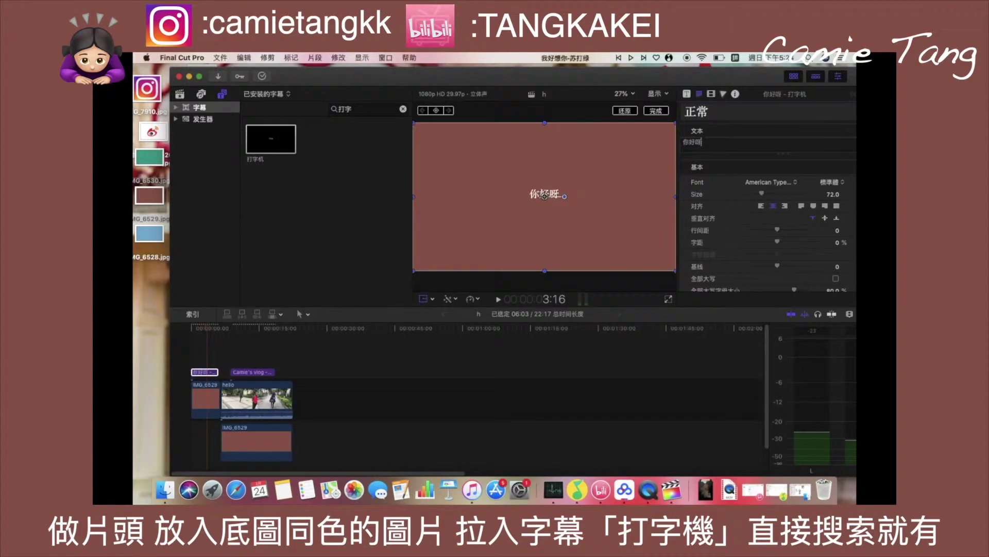
drag(769, 195, 773, 194)
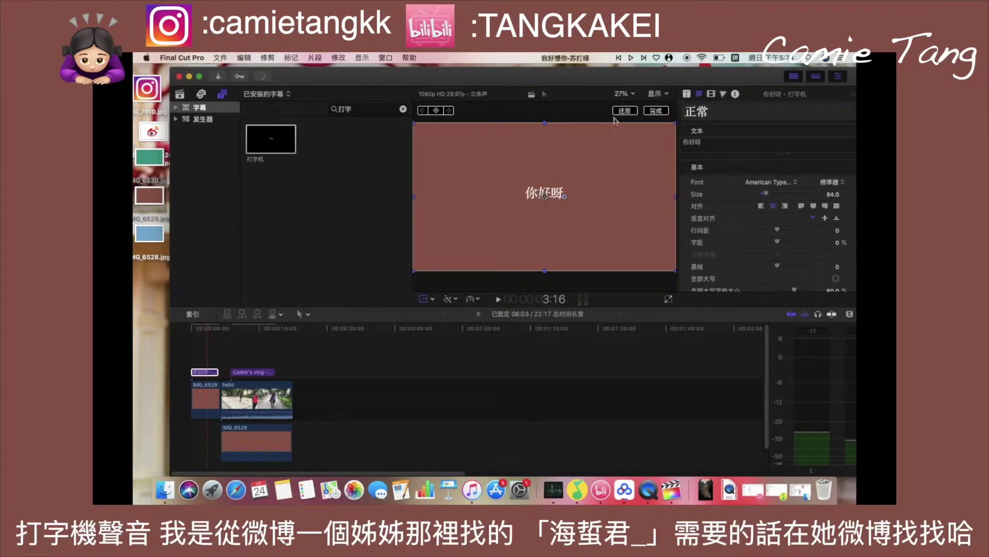
drag(477, 76, 382, 75)
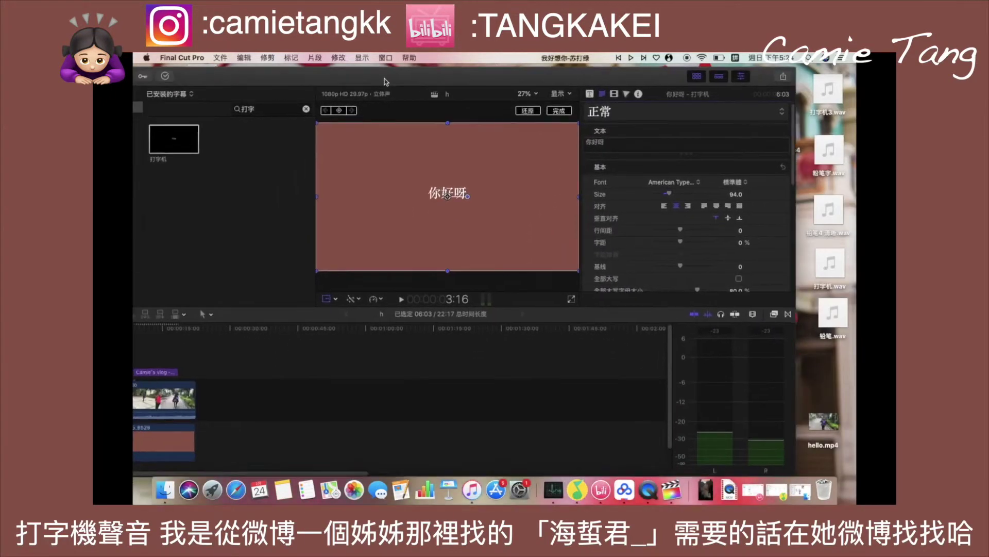
Step: Connect 打字机3.wav under the intro at the timeline start, lower it 6 dB, and delete the excess
drag(836, 95, 247, 400)
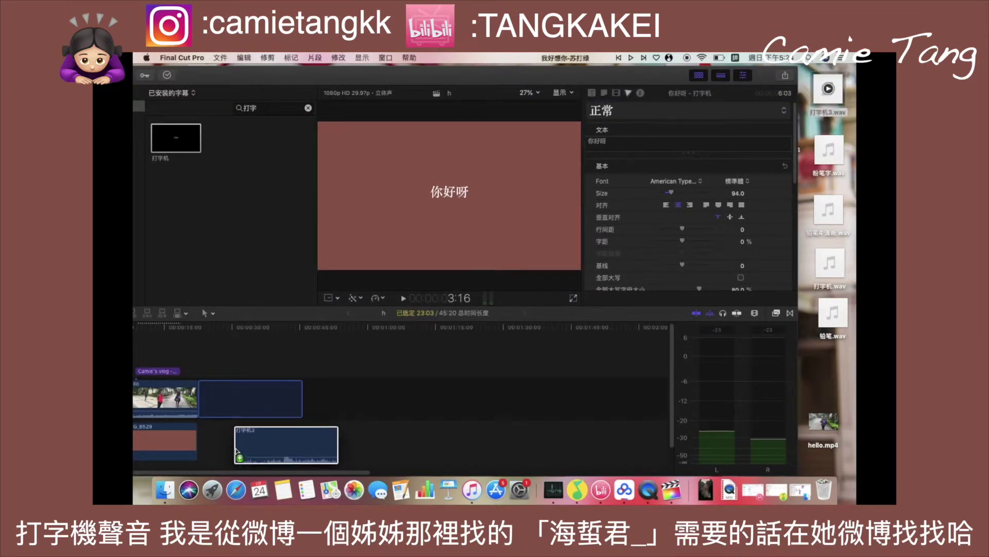
drag(350, 75, 503, 75)
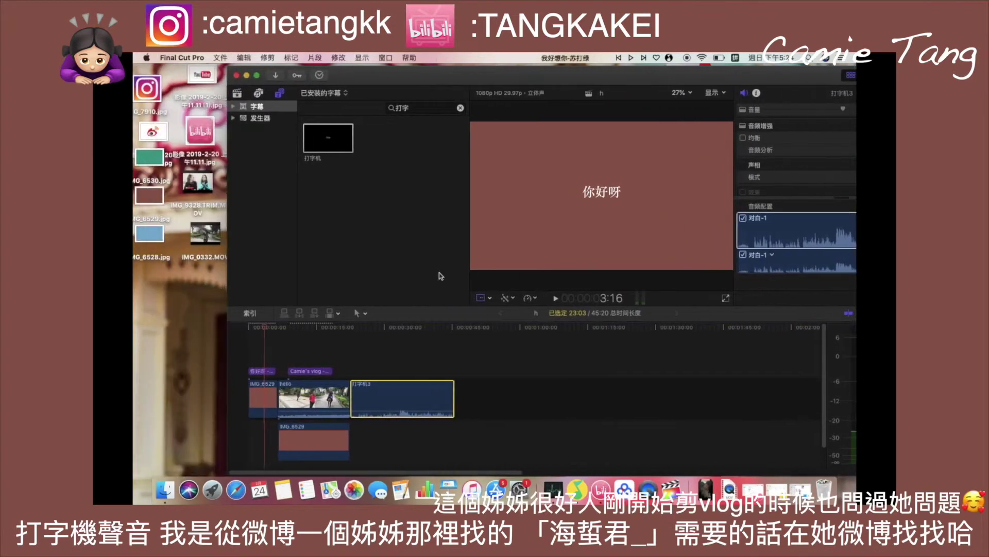
drag(389, 397, 287, 432)
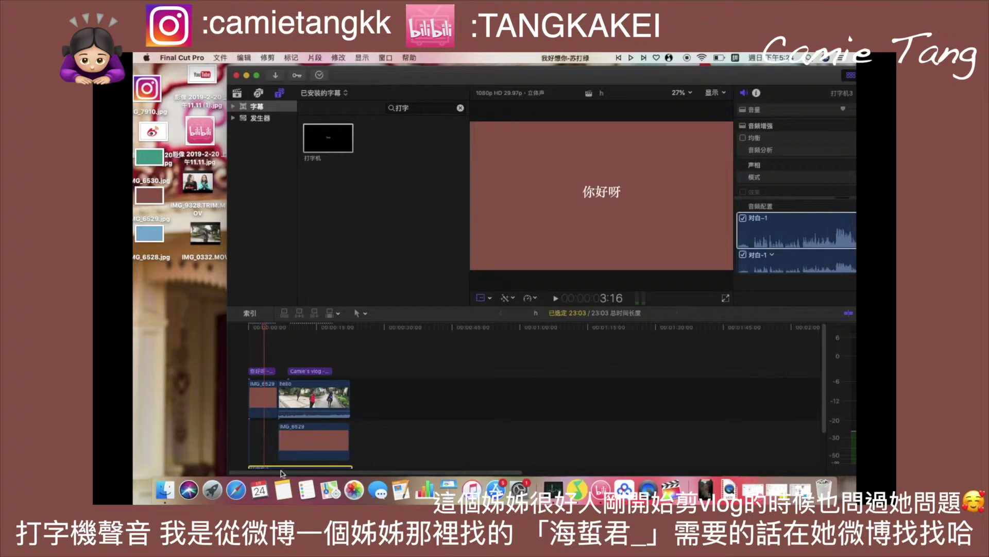
drag(288, 431, 288, 433)
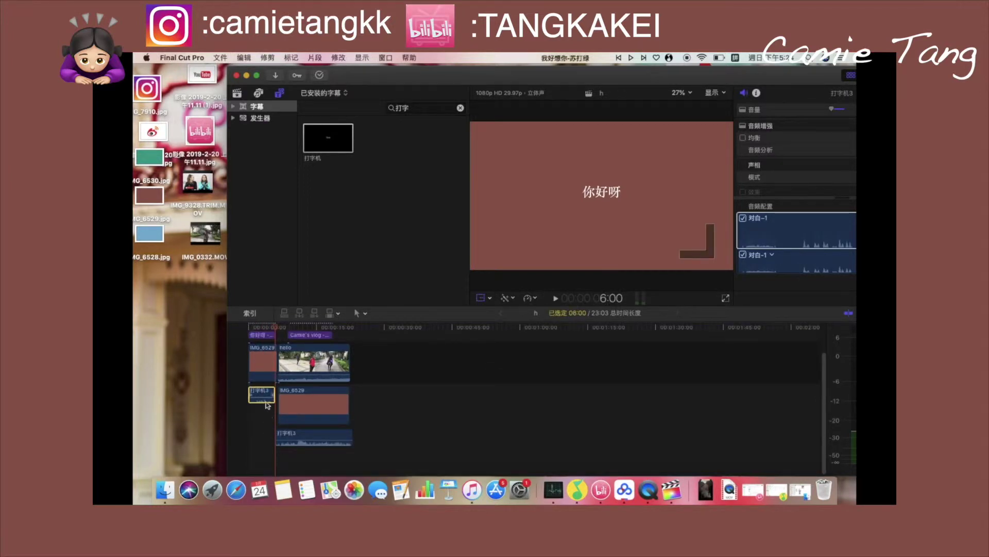
key(Delete)
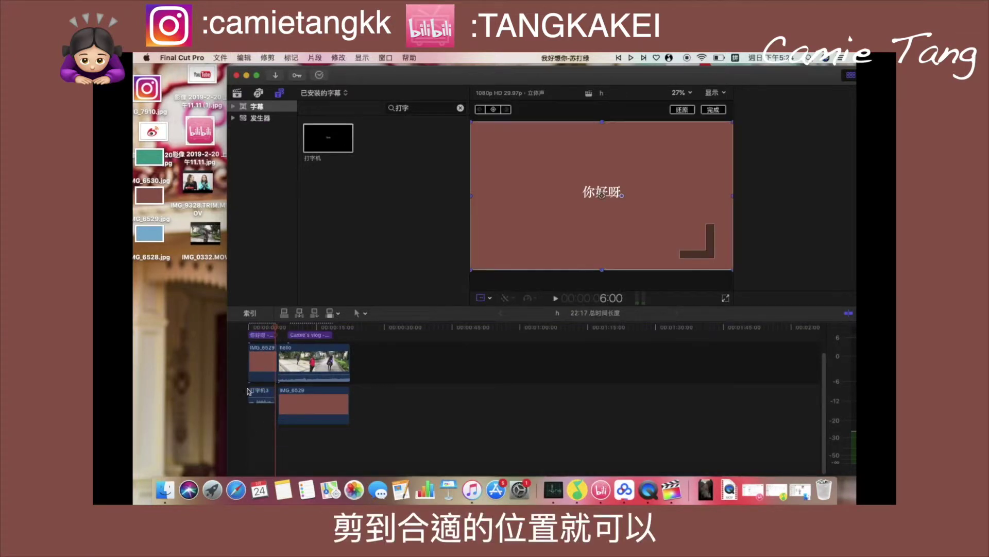
Step: Trim the typewriter sound to end with the 你好呀 title, replay the intro, and drag in the Instagram logo
click(273, 334)
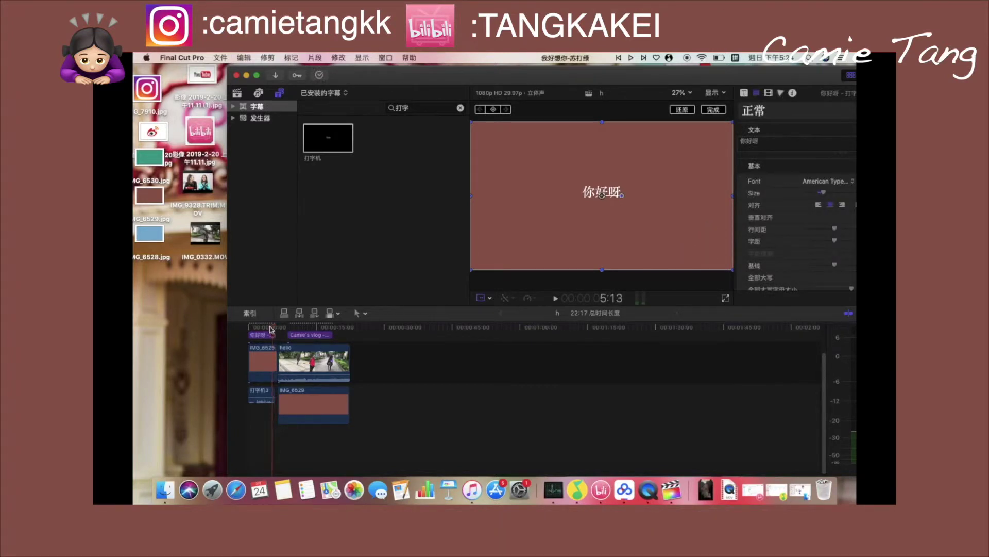
drag(273, 329, 238, 328)
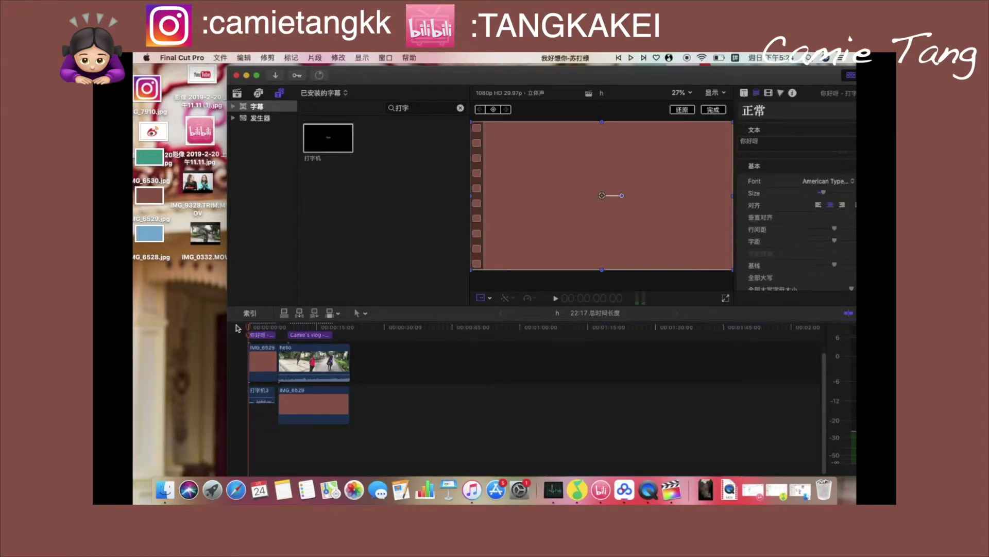
key(space)
key(XF86AudioRaiseVolume)
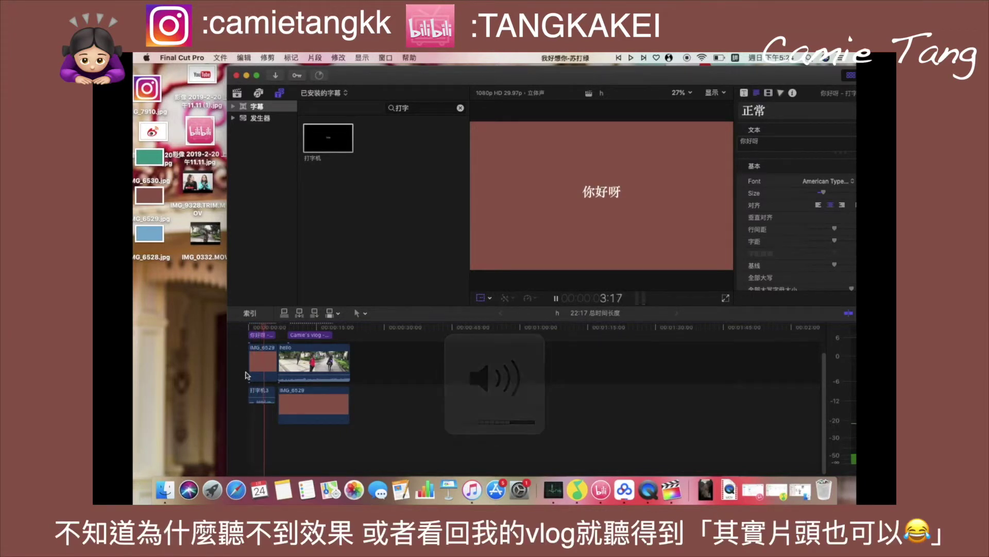
key(space)
drag(251, 395, 258, 395)
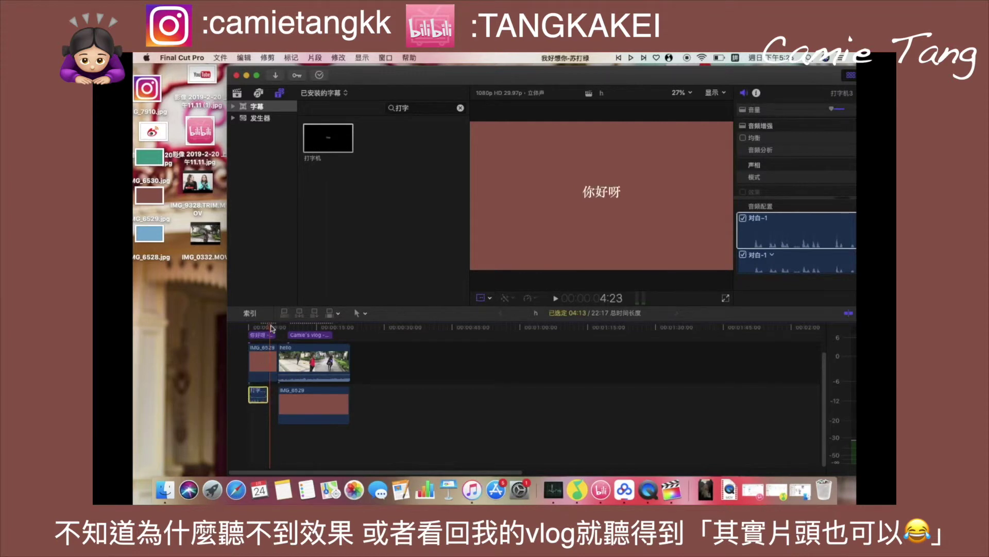
key(Home)
key(space)
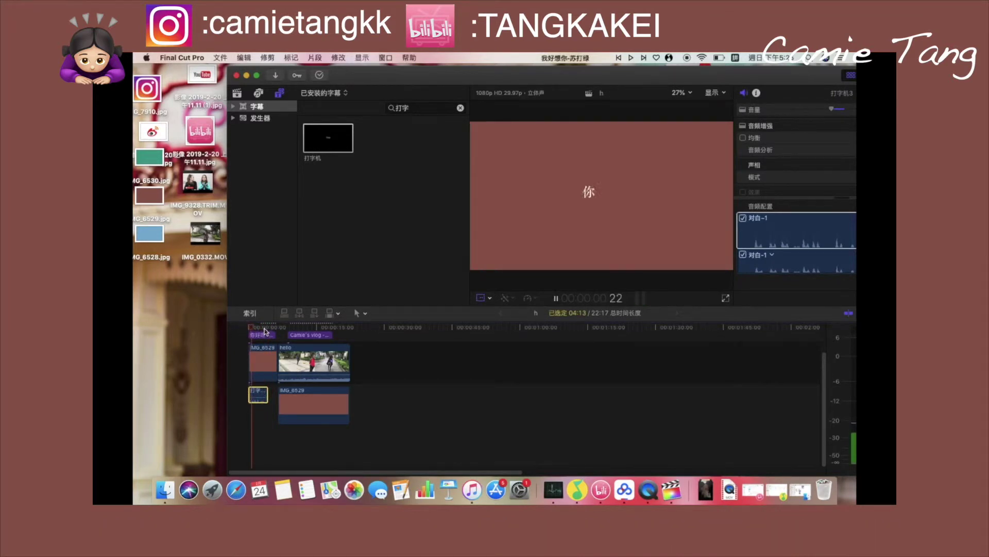
drag(147, 89, 347, 358)
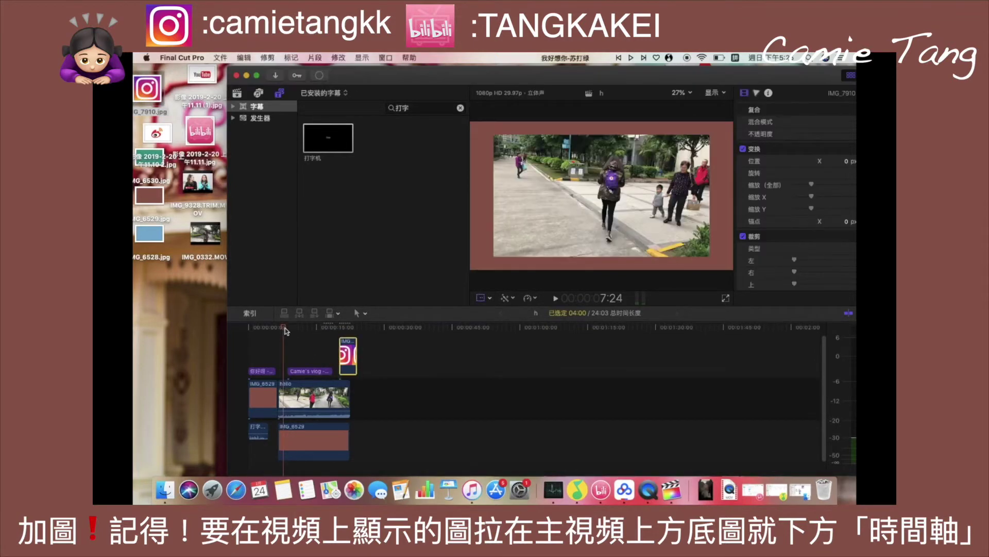
Step: Shrink the IMG_7910.jpg logo to about 7% and place it in the frame's top-left corner
click(346, 355)
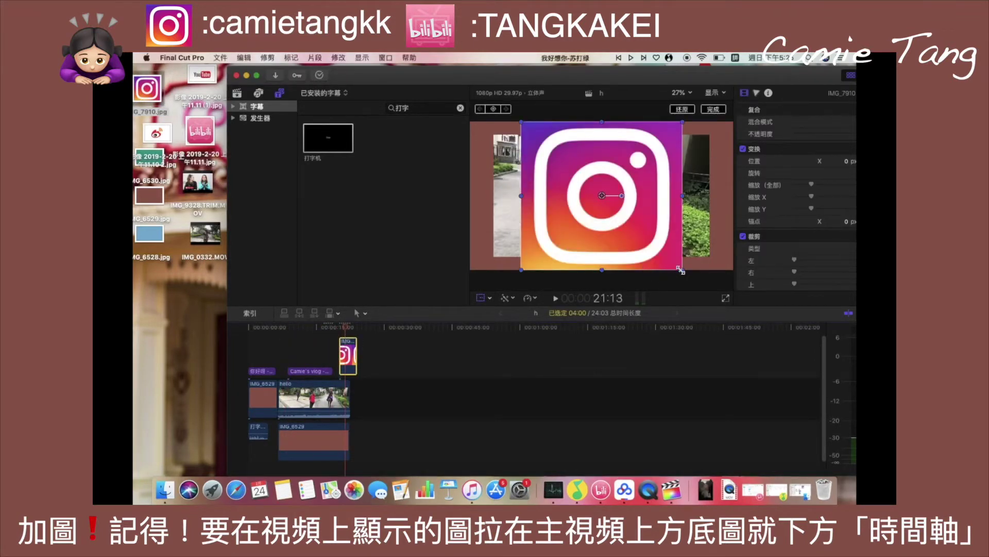
drag(681, 270, 581, 174)
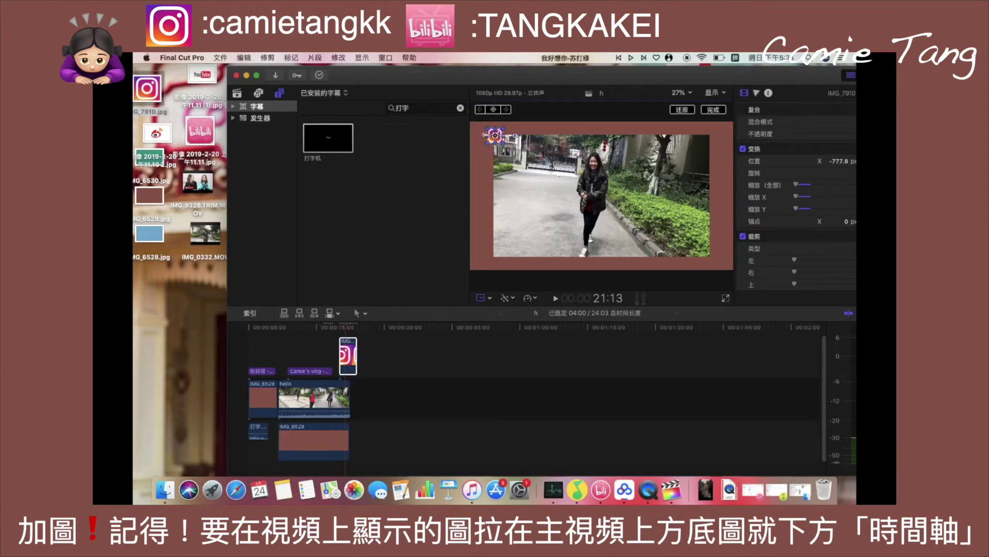
drag(496, 136, 497, 132)
click(317, 394)
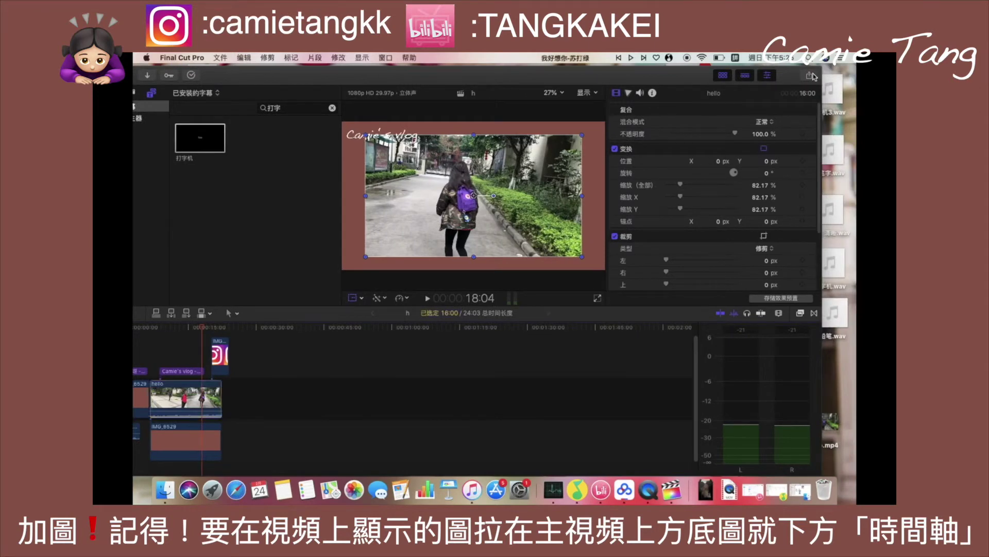
Step: Share the vlog with the Apple 设备 4K preset, saving the file to 桌面 (Desktop)
click(812, 76)
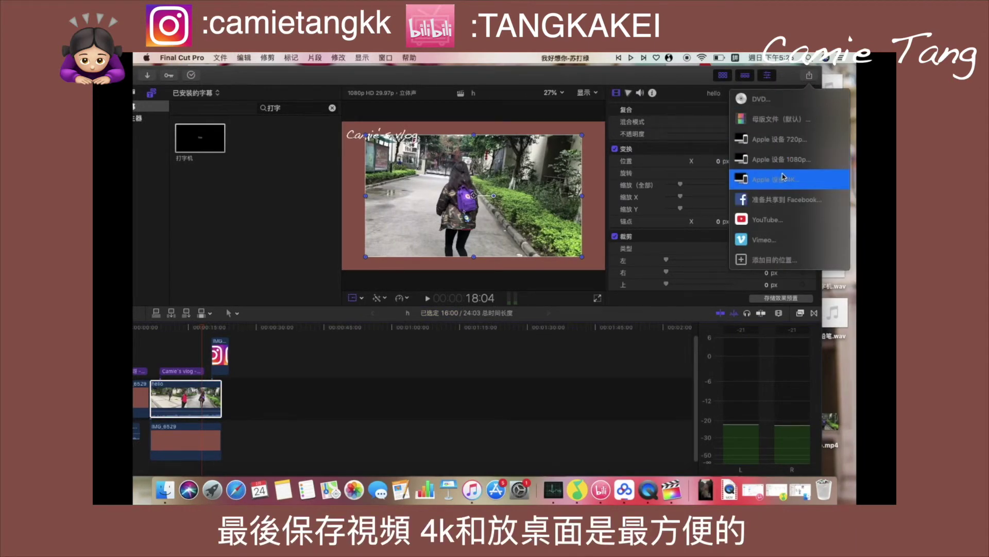
click(783, 176)
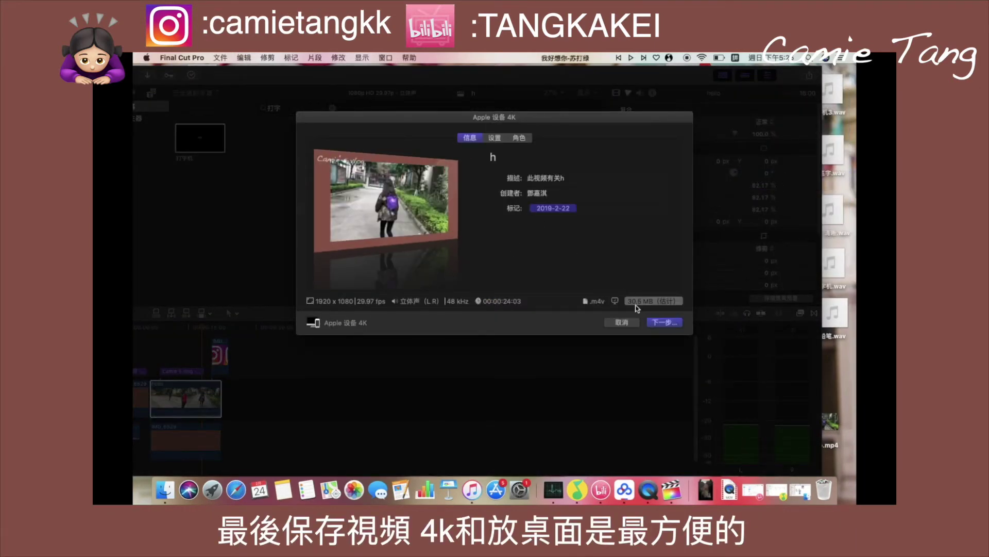
click(663, 324)
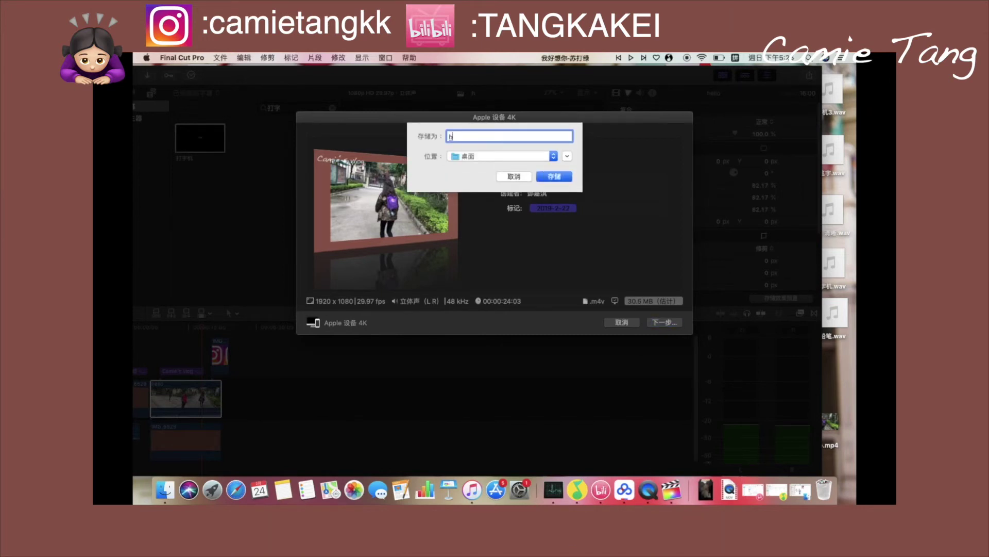
click(562, 178)
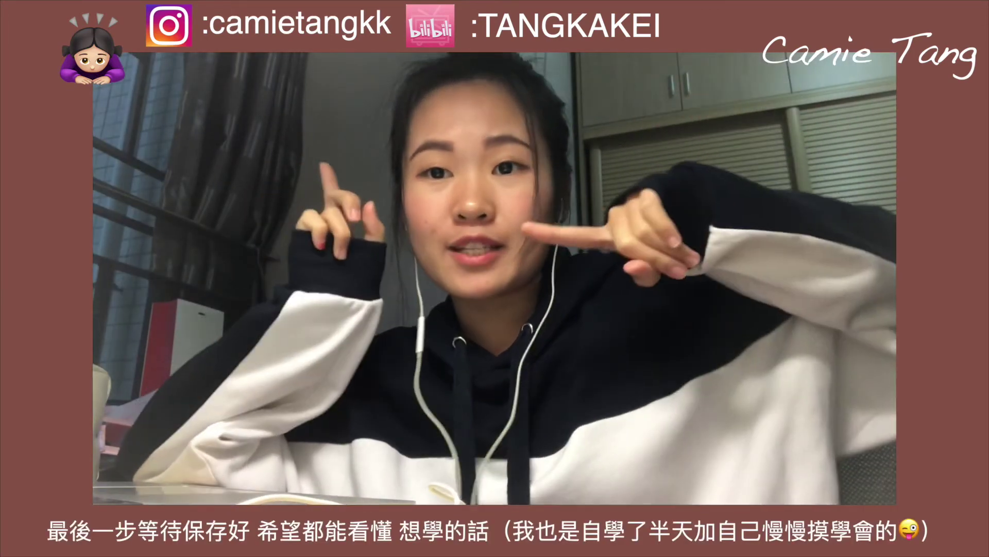